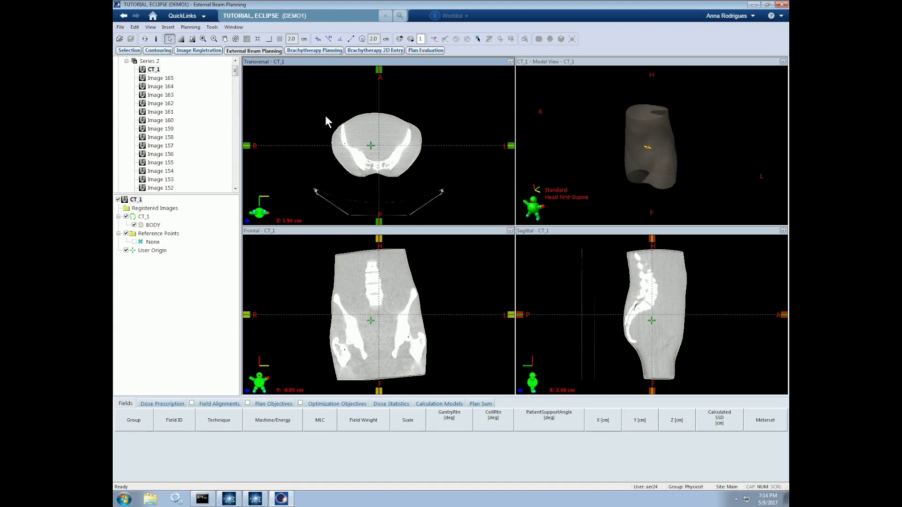
Step: Collapse the Series 2 image list in the Selection workspace and switch to the Image Registration workspace
click(128, 51)
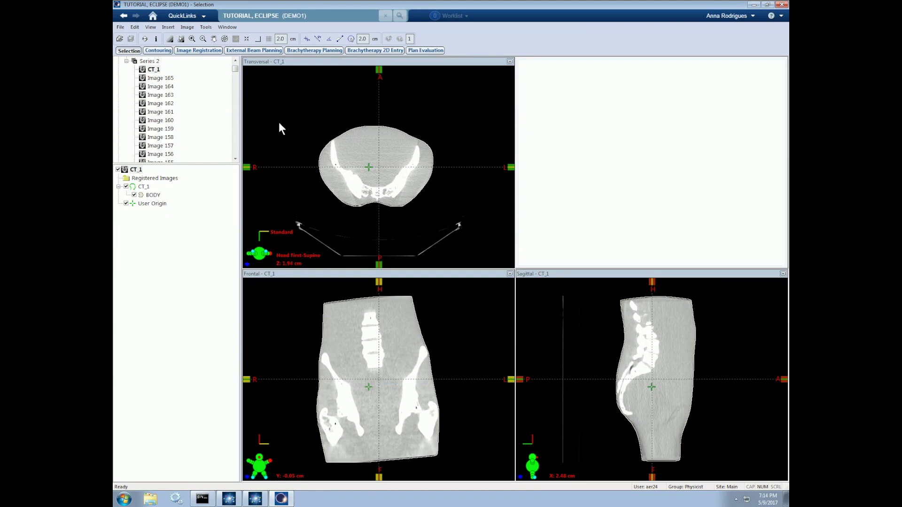
drag(201, 164, 197, 255)
click(126, 61)
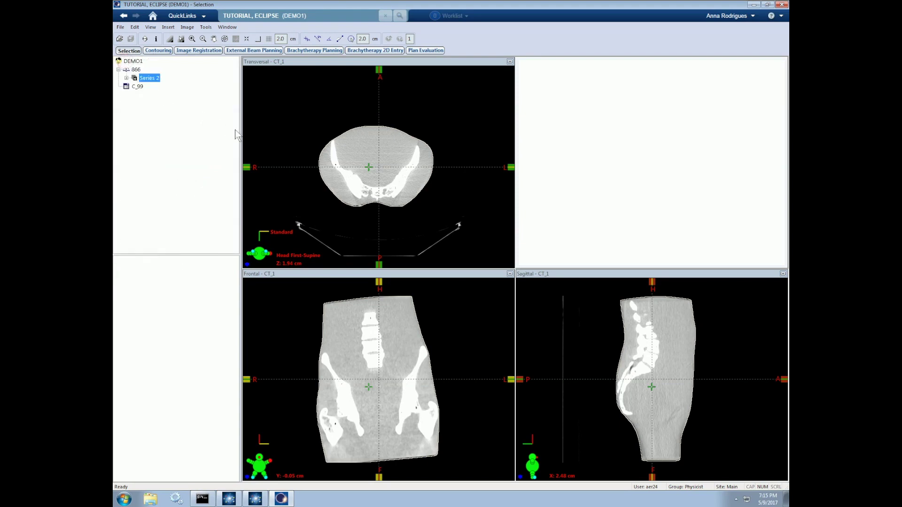
click(193, 50)
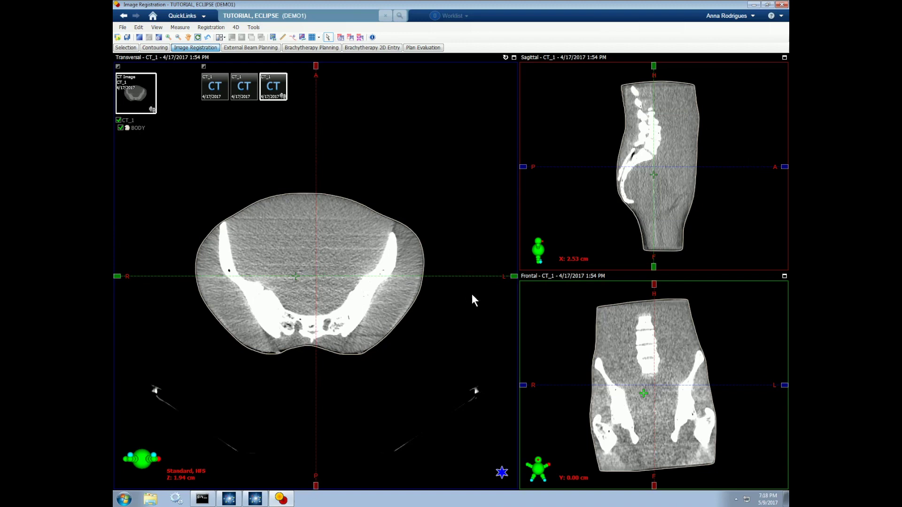
Step: Create a manual-match rigid registration named REGISTRATION with the 1:50 PM CT_1 as source and the 1:54 PM CT_1 as target
right_click(272, 90)
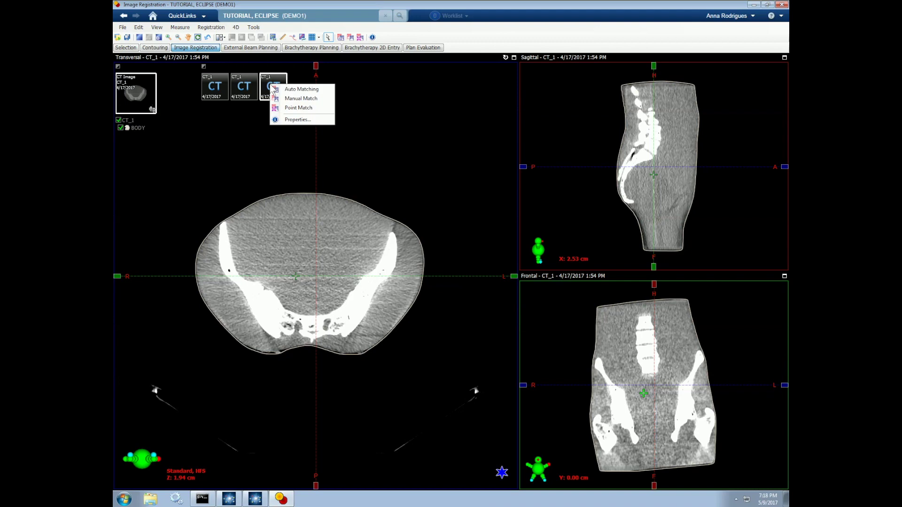
click(302, 100)
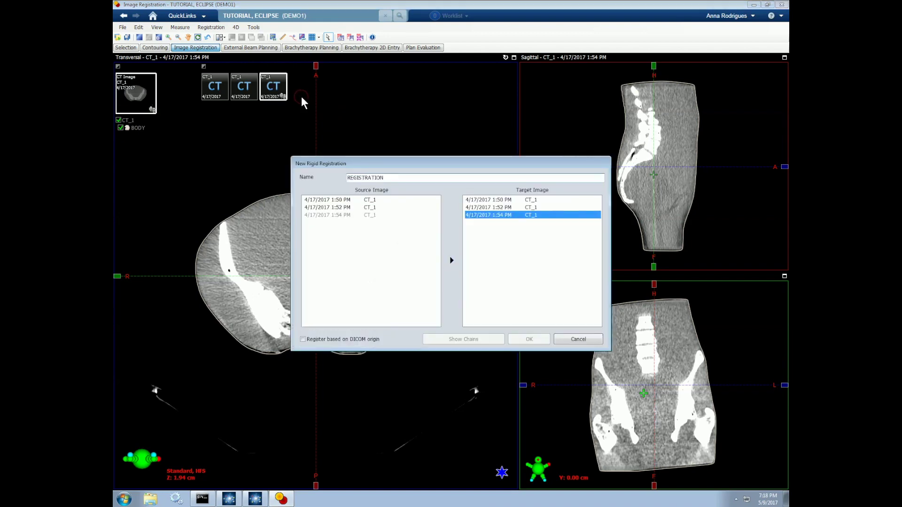
drag(400, 179, 340, 173)
click(394, 177)
click(369, 200)
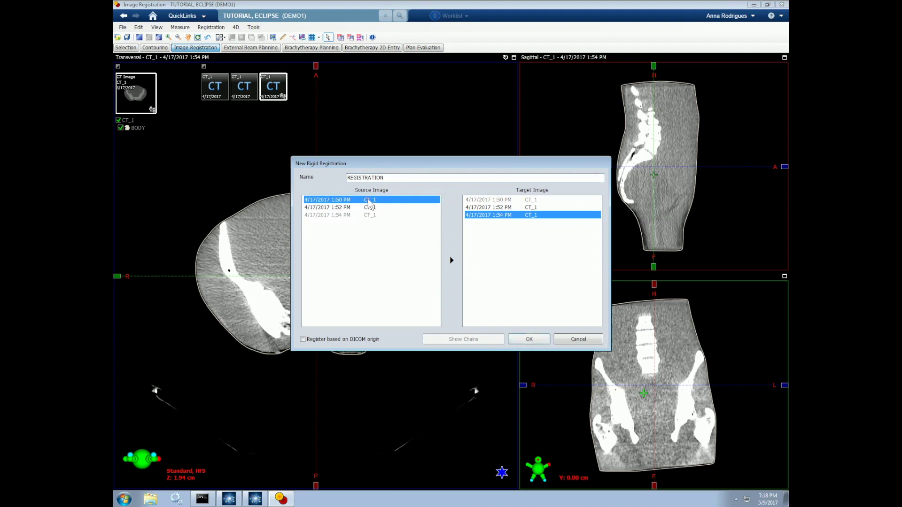
click(530, 339)
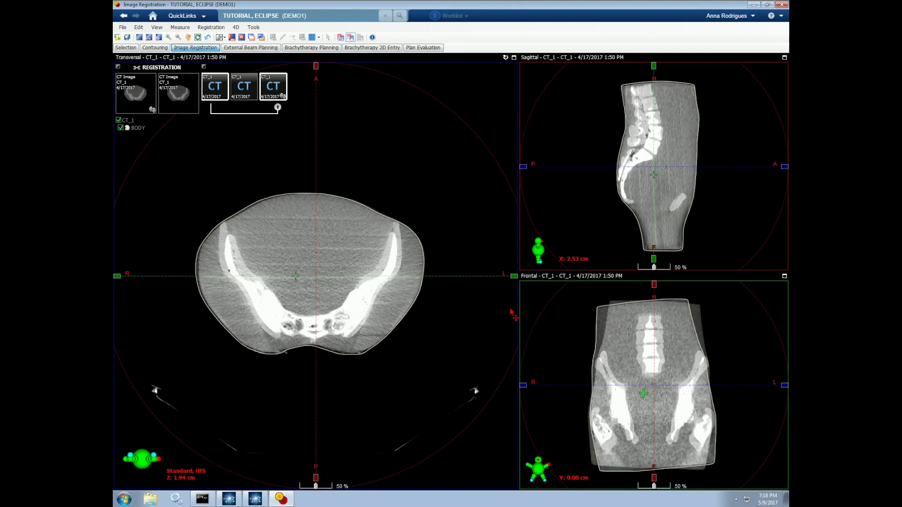
Step: Shift the source CT in the transversal view to roughly overlay the target, with the image blend set to 54 %
drag(412, 240, 422, 253)
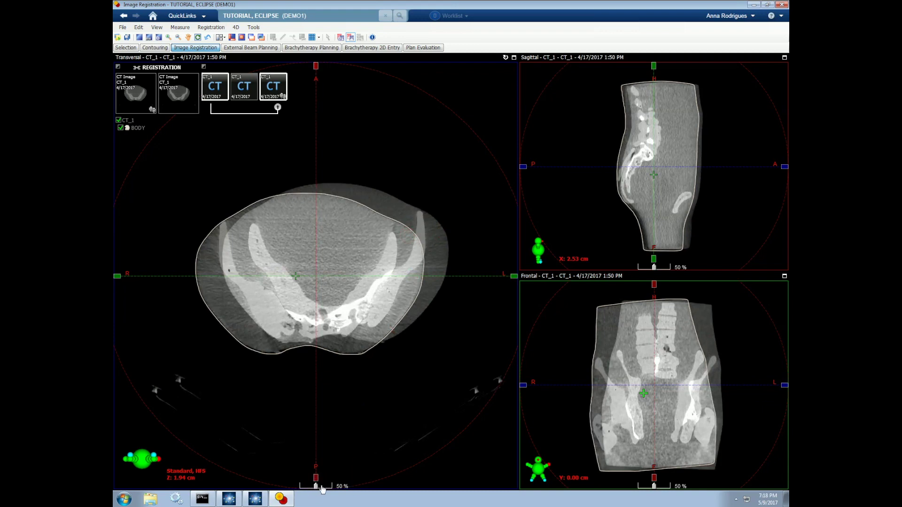
mouse_move(315, 486)
mouse_down()
mouse_move(301, 487)
mouse_move(334, 487)
mouse_move(301, 487)
mouse_move(328, 488)
mouse_move(318, 491)
mouse_up()
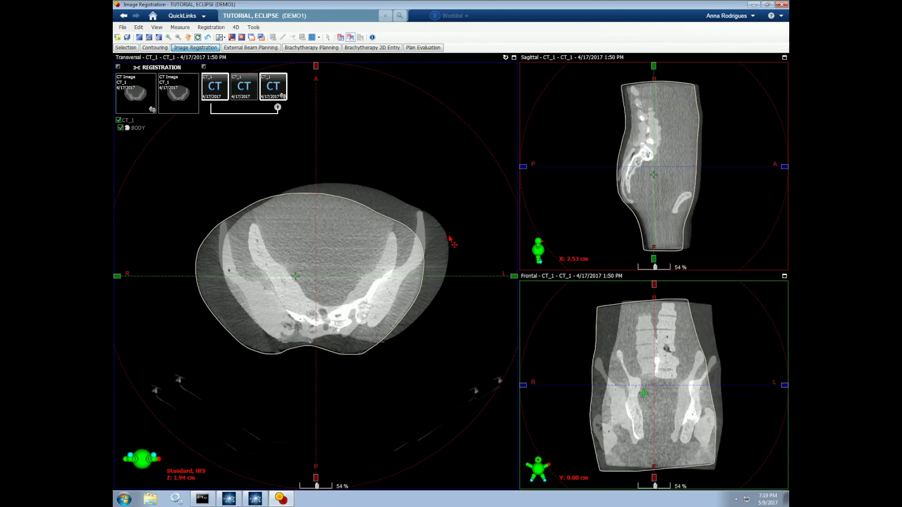
drag(450, 240, 419, 246)
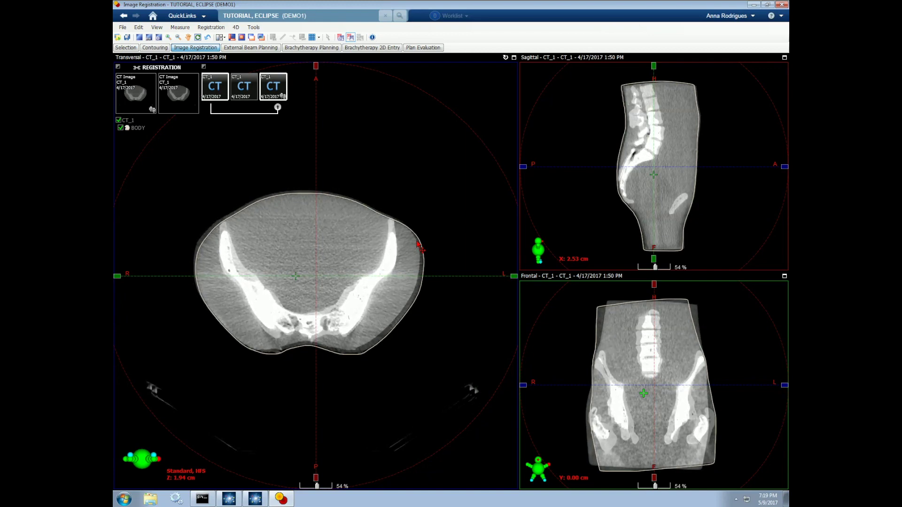
Step: Fine-tune the source CT's translation and rotation in the transversal, sagittal and frontal views to line up the spine and pelvic bones
mouse_move(487, 132)
mouse_down()
mouse_move(451, 91)
mouse_move(483, 137)
mouse_up()
mouse_move(658, 137)
mouse_down()
mouse_move(642, 129)
mouse_move(656, 133)
mouse_up()
drag(427, 201, 425, 205)
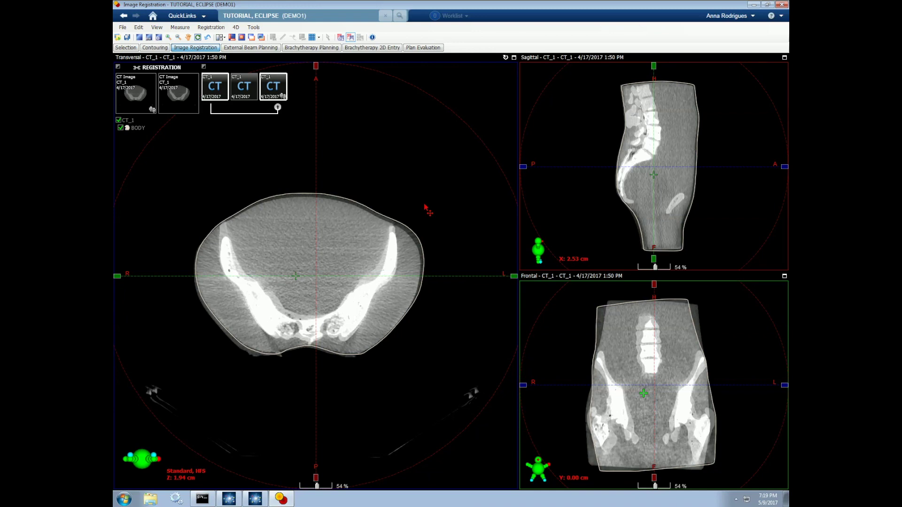
drag(466, 103, 479, 109)
drag(461, 221, 461, 217)
drag(769, 304, 771, 289)
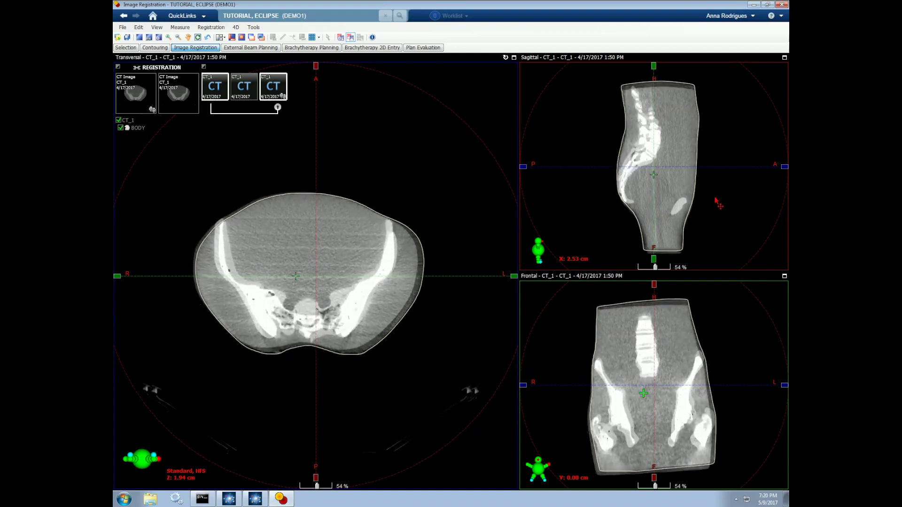
Step: Examine the bone overlay of the two CTs through the sagittal and transversal slices
scroll(716, 198, down, 3)
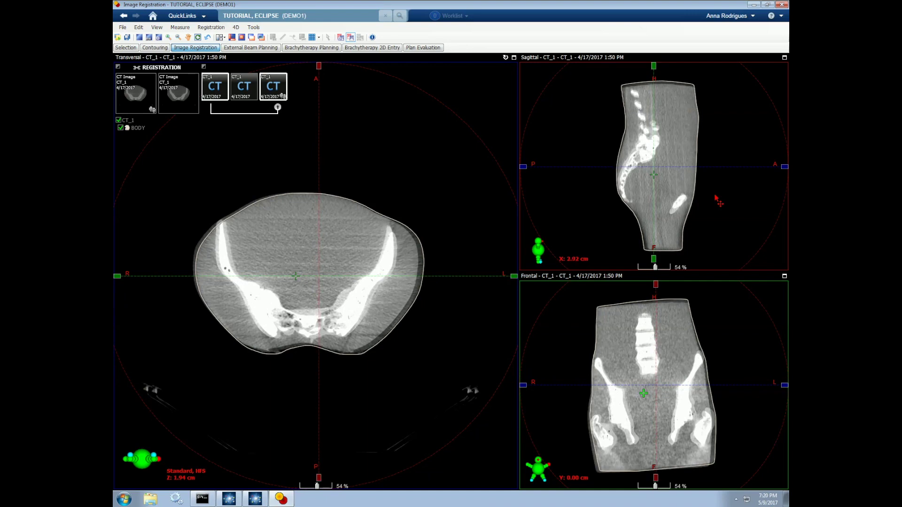
scroll(475, 212, down, 5)
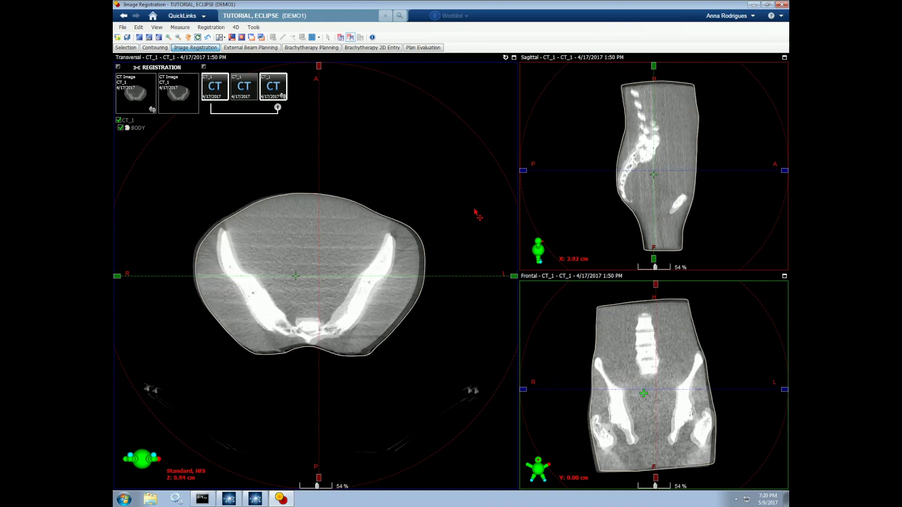
scroll(475, 213, down, 2)
scroll(441, 209, down, 1)
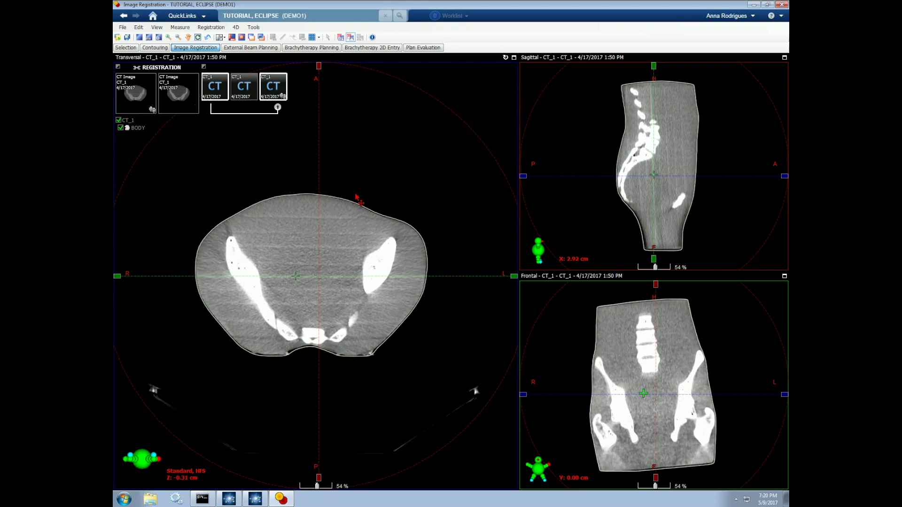
scroll(357, 225, down, 5)
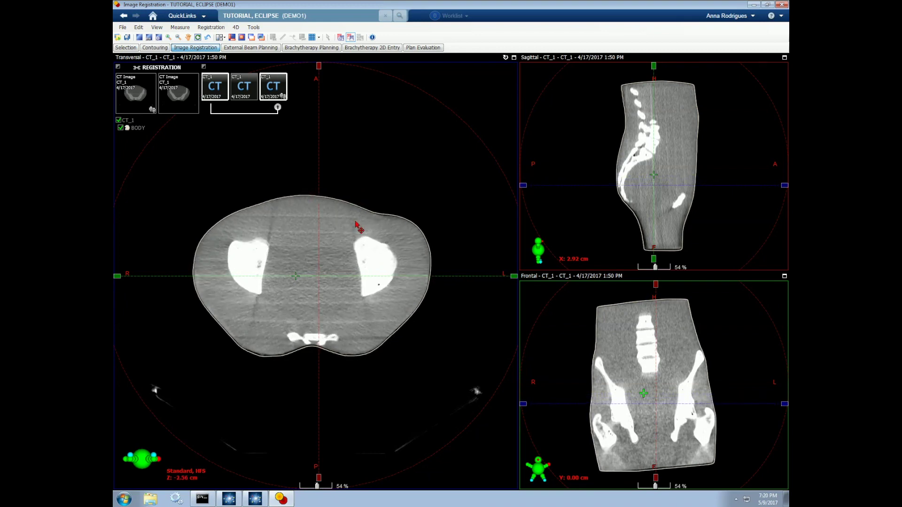
scroll(357, 224, up, 2)
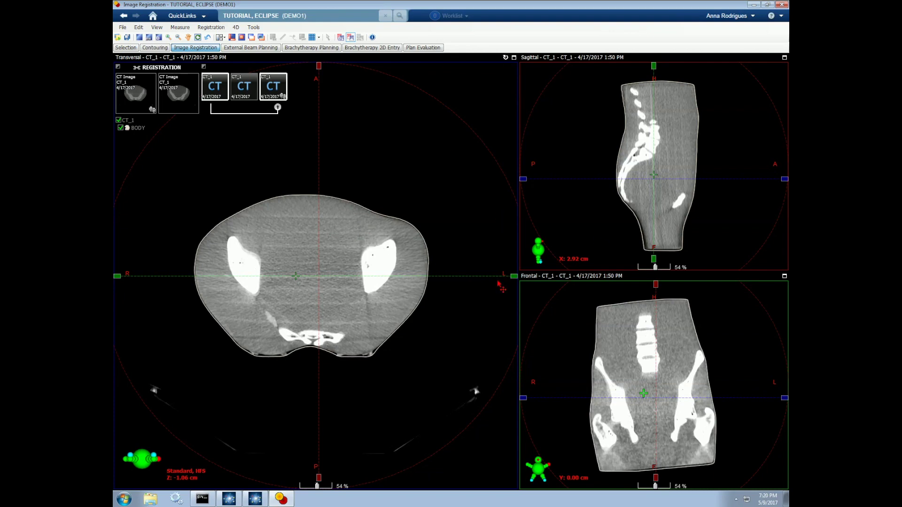
Step: Nudge the source CT slightly downward in the enlarged frontal view, and restore the transversal view as the main view
click(506, 57)
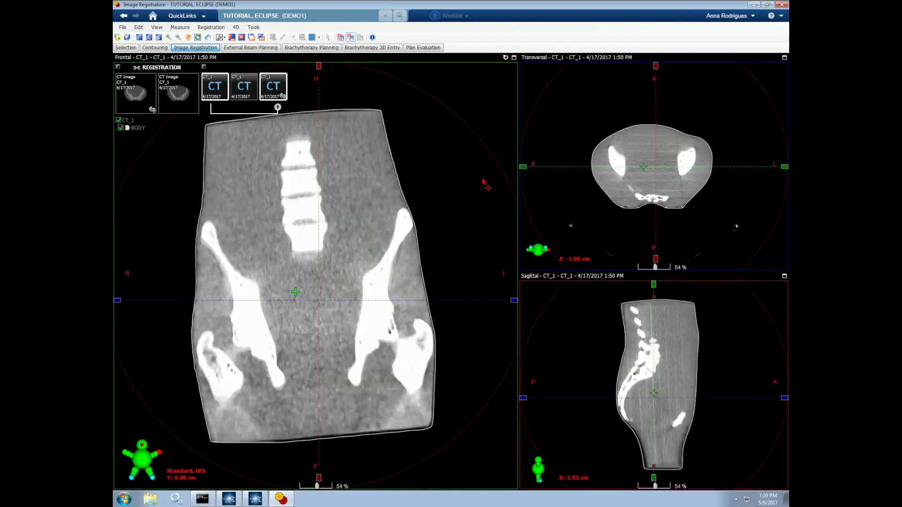
drag(316, 188, 316, 192)
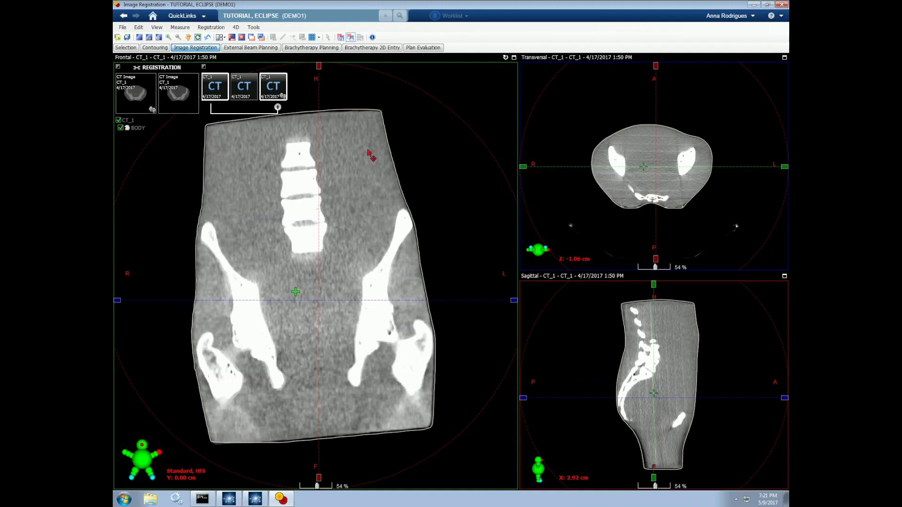
click(505, 57)
click(506, 57)
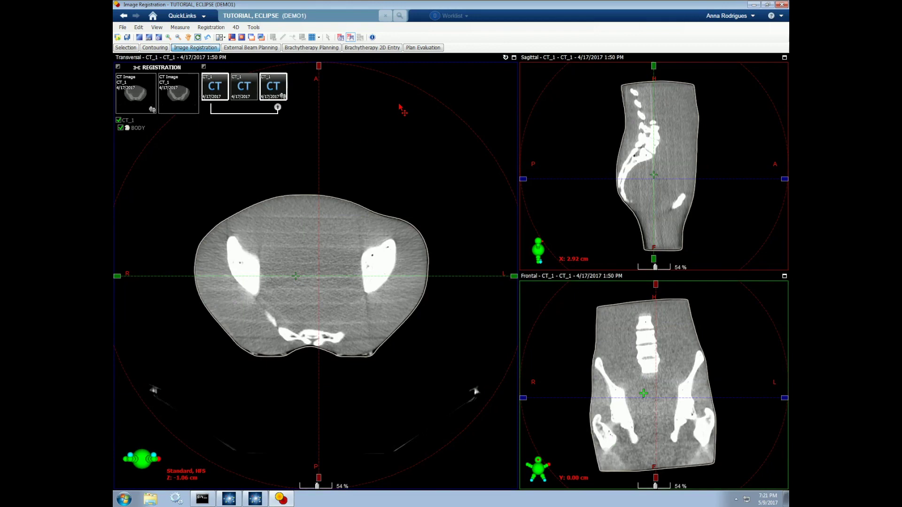
Step: Open Auto Matching for the target CT and restrict the matching volume to the patient's left pelvic bone in the transversal and frontal views
right_click(274, 88)
click(303, 89)
drag(526, 78, 469, 90)
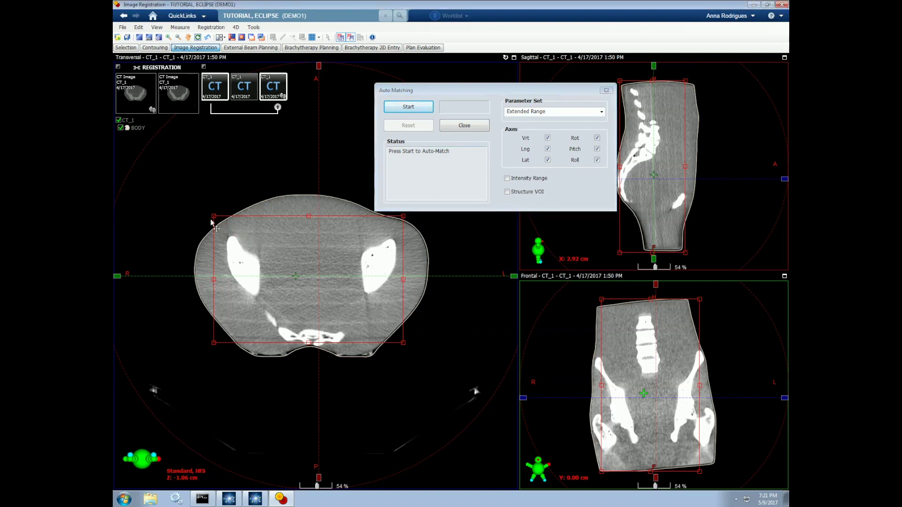
drag(214, 217, 350, 235)
drag(404, 342, 404, 302)
drag(700, 298, 706, 349)
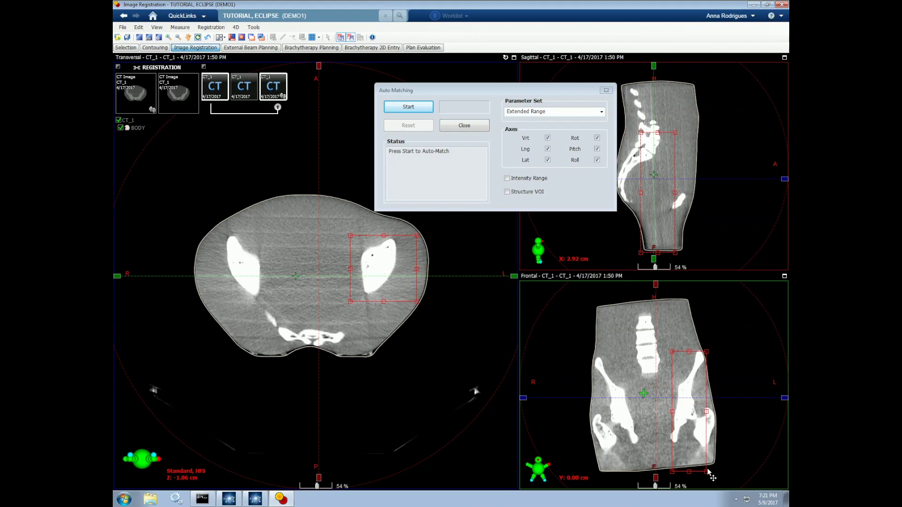
drag(706, 471, 701, 450)
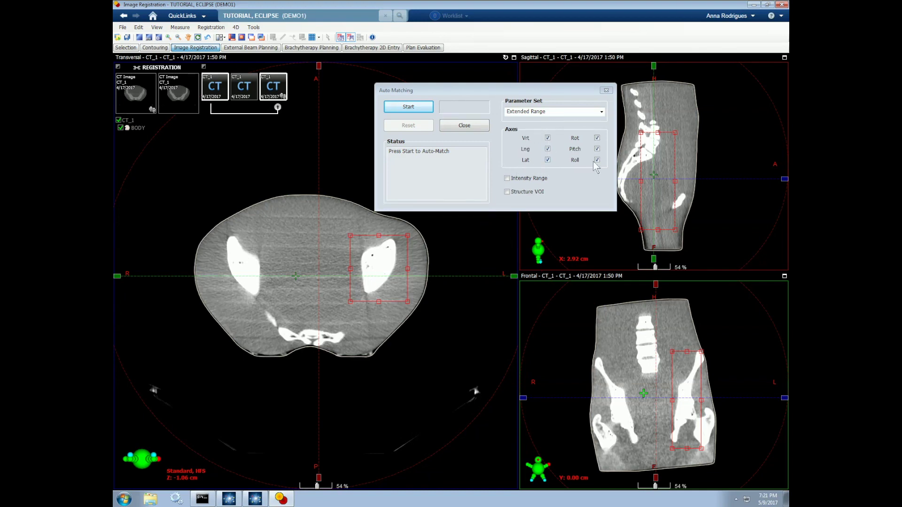
Step: Run the automatic match with the Extended Range parameter set on all six axes, leaving Structure VOI off, and close Auto Matching
click(409, 108)
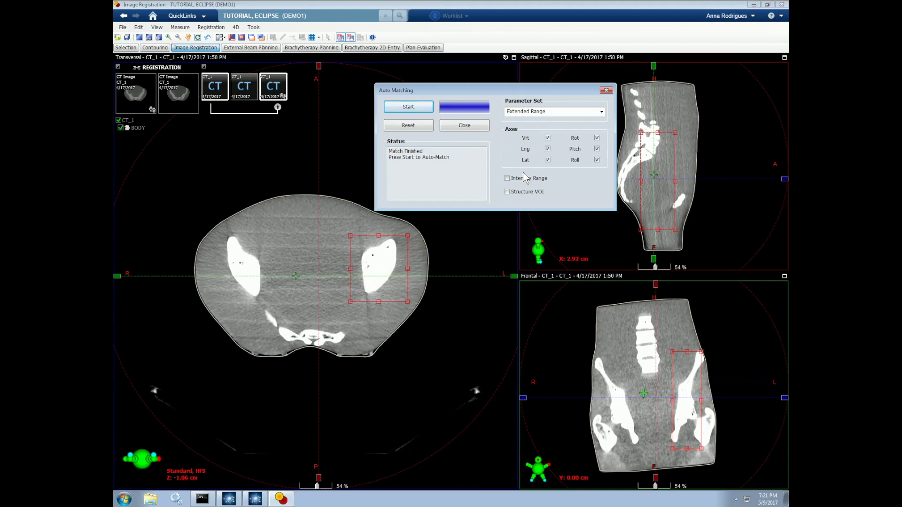
click(506, 192)
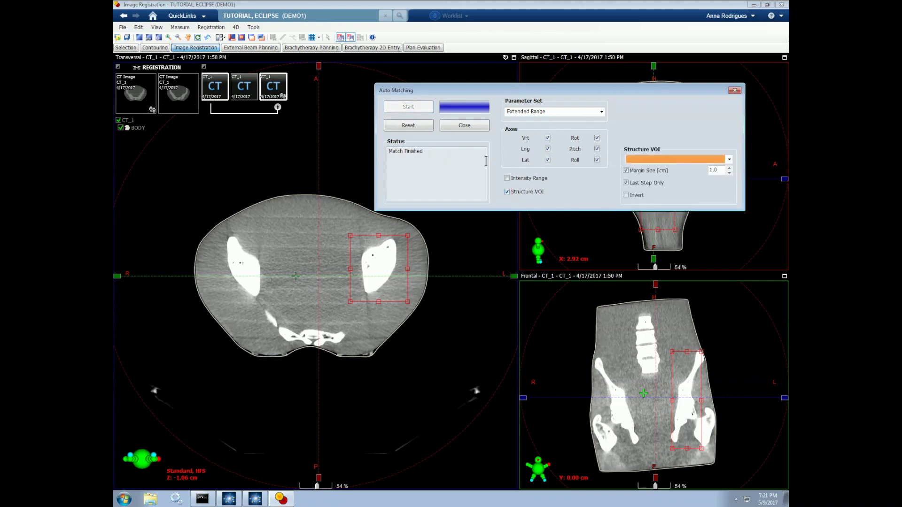
click(507, 192)
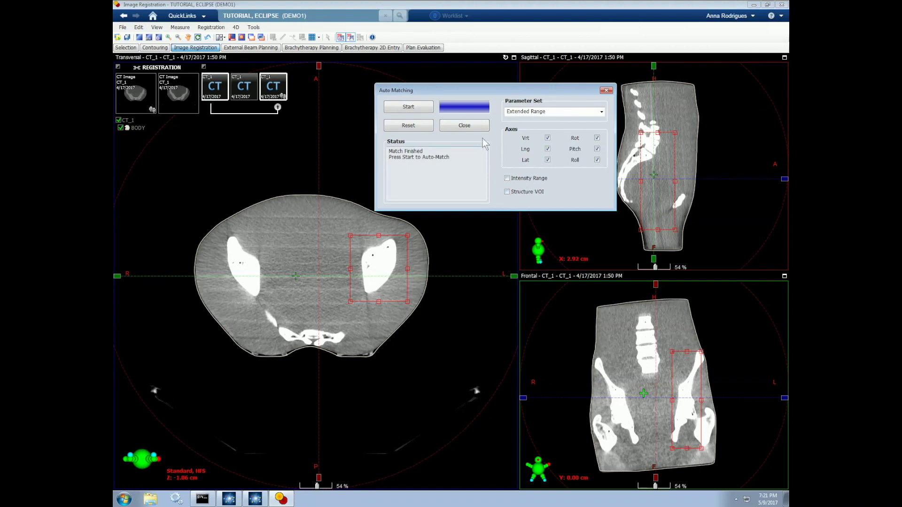
click(463, 126)
Step: Check the matched CTs through the lower pelvic transversal slices and save the registration
scroll(415, 214, down, 7)
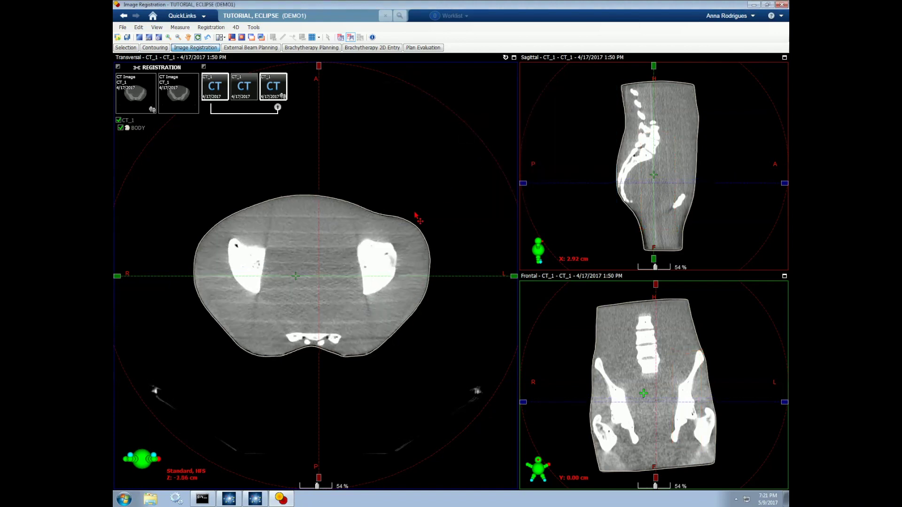
scroll(415, 214, down, 15)
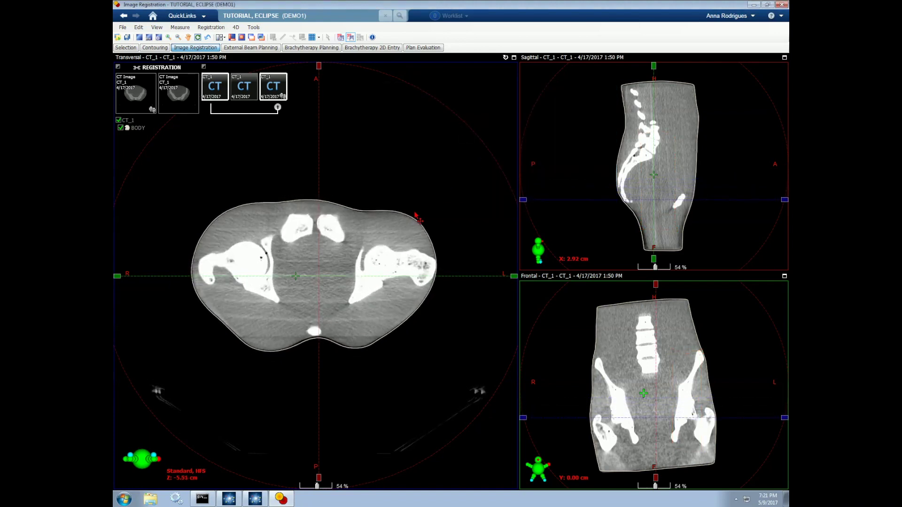
scroll(415, 215, up, 2)
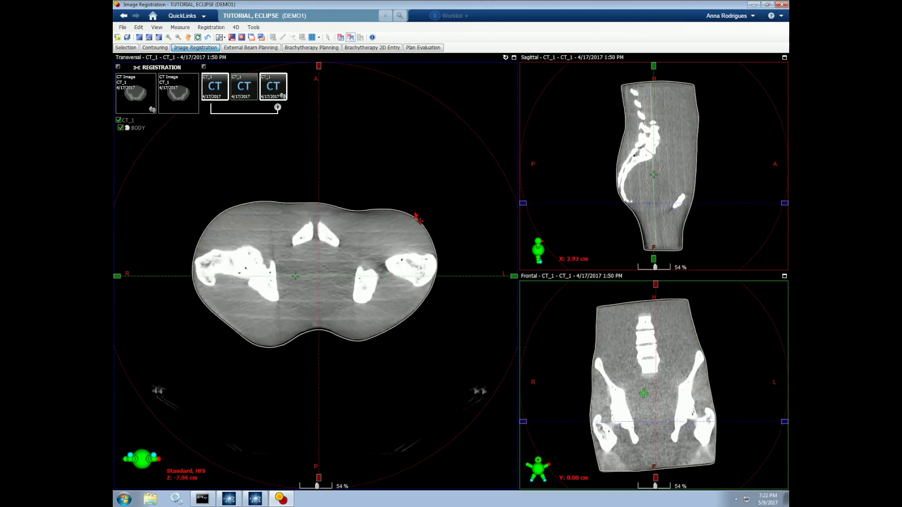
scroll(415, 214, up, 5)
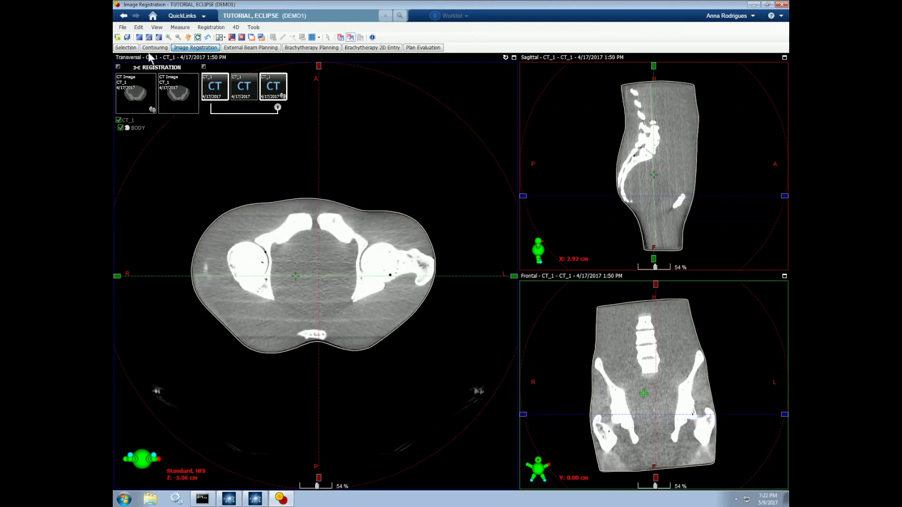
click(127, 38)
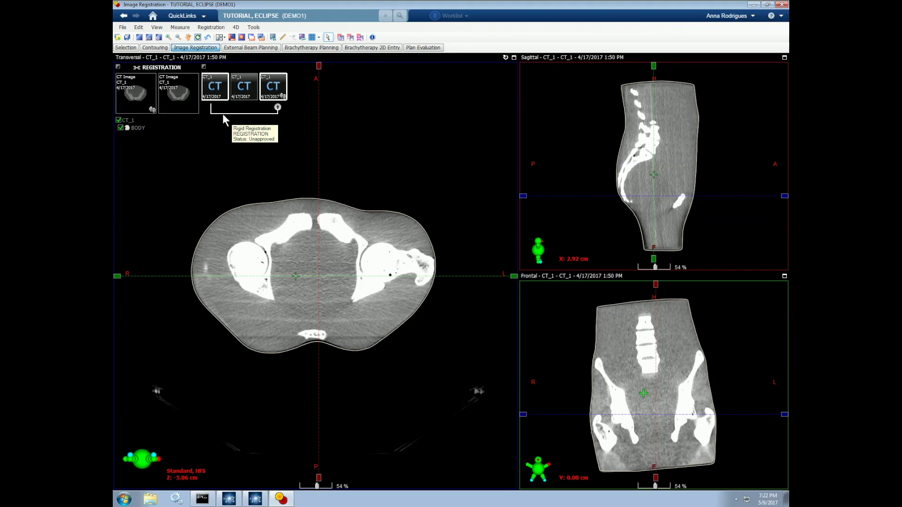
Step: Switch to the Contouring workspace, select the BODY structure and review its contour through the pelvic transversal slices
click(154, 48)
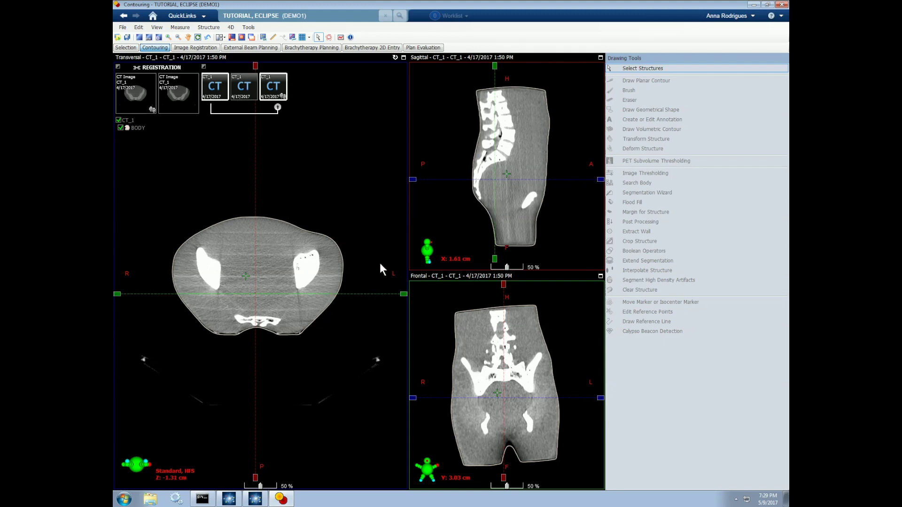
click(312, 237)
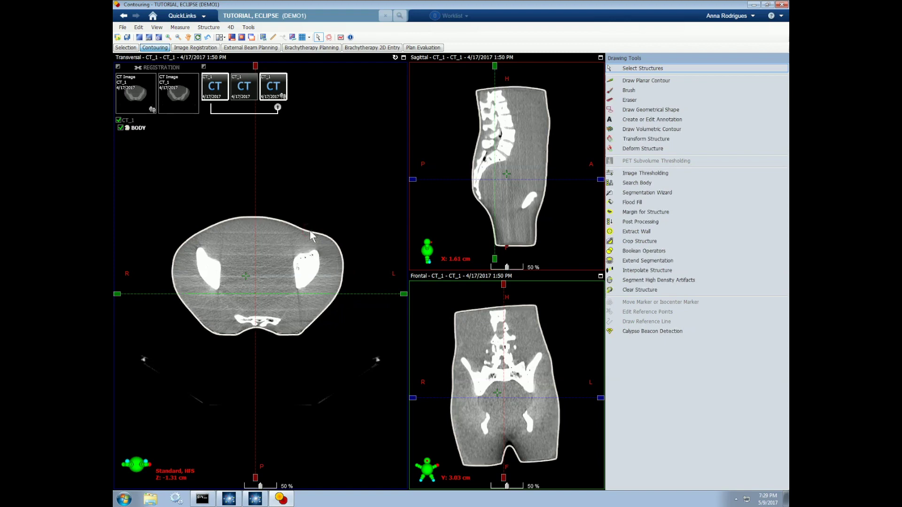
scroll(311, 233, down, 10)
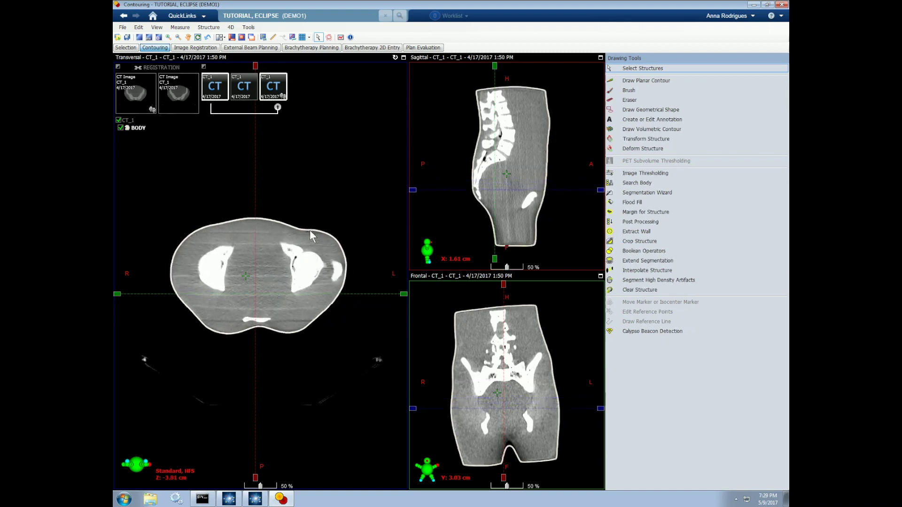
scroll(309, 230, up, 7)
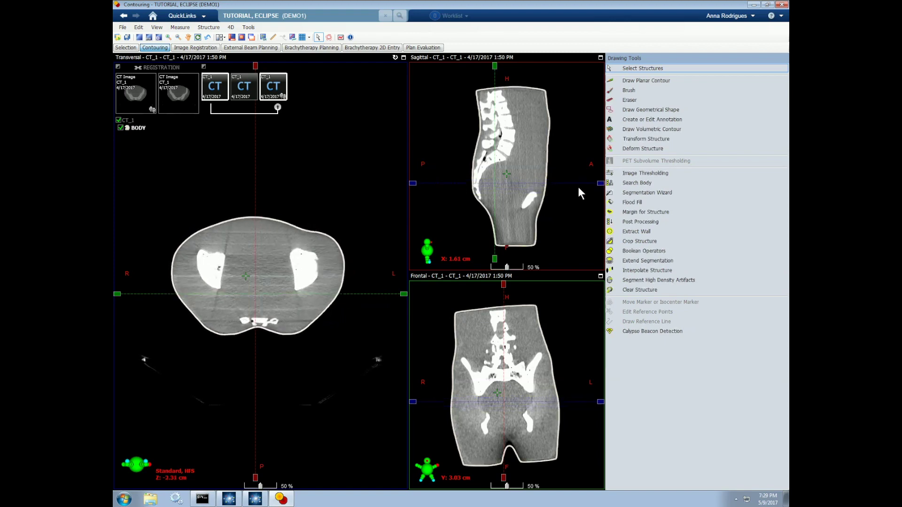
Step: Examine the pelvic CT by changing the transversal slice, zooming, enlarging and restoring the transversal view, and cycling the view arrangement
mouse_move(599, 183)
mouse_down()
mouse_move(599, 117)
mouse_move(600, 182)
mouse_up()
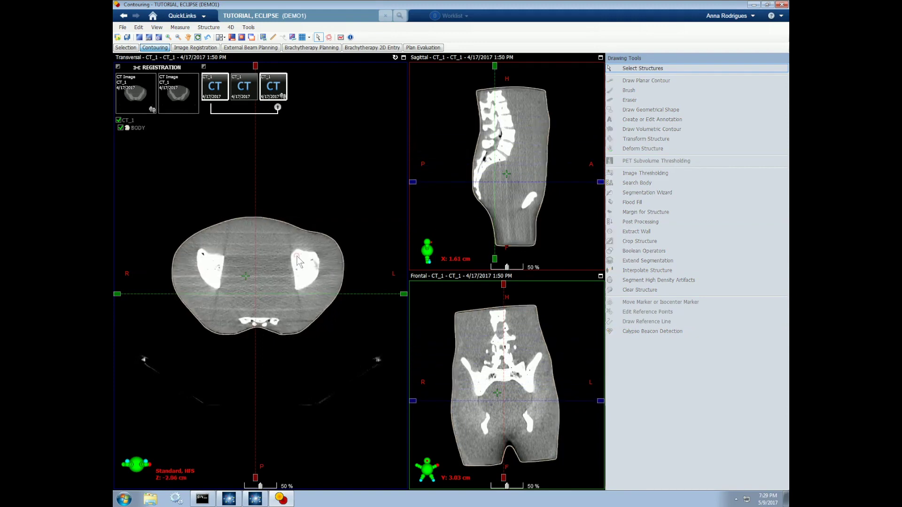
ctrl+scroll(299, 258, up, 2)
ctrl+scroll(299, 261, down, 3)
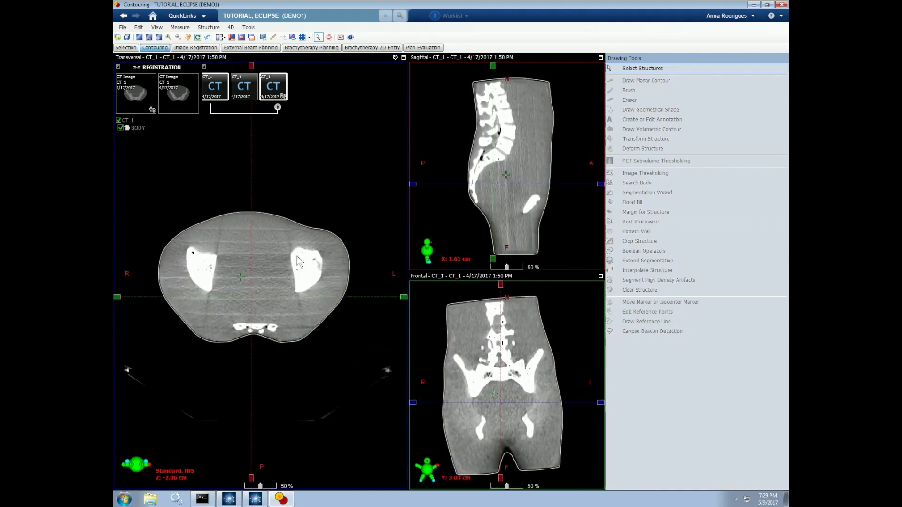
ctrl+scroll(252, 269, up, 3)
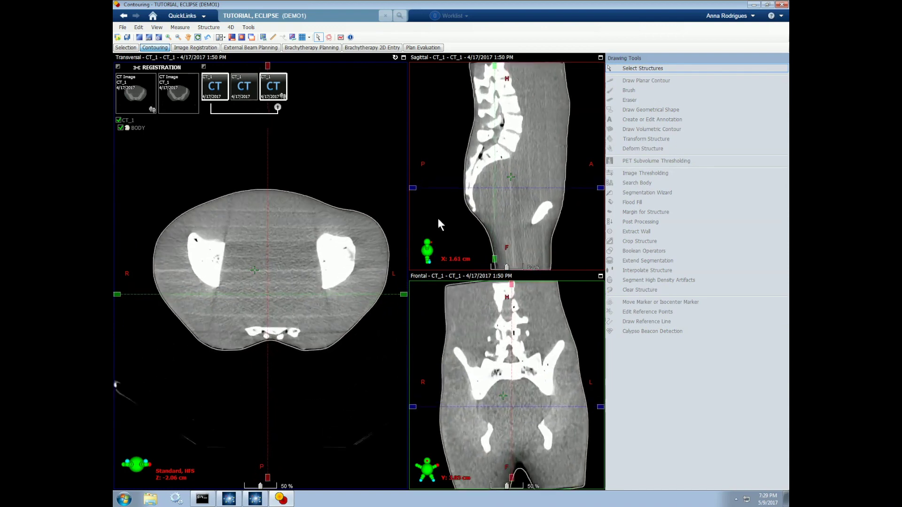
click(403, 57)
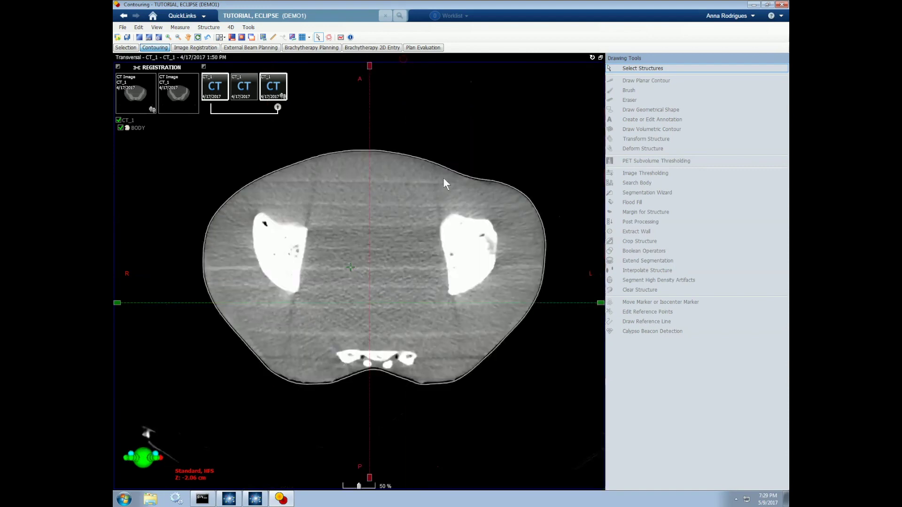
click(601, 58)
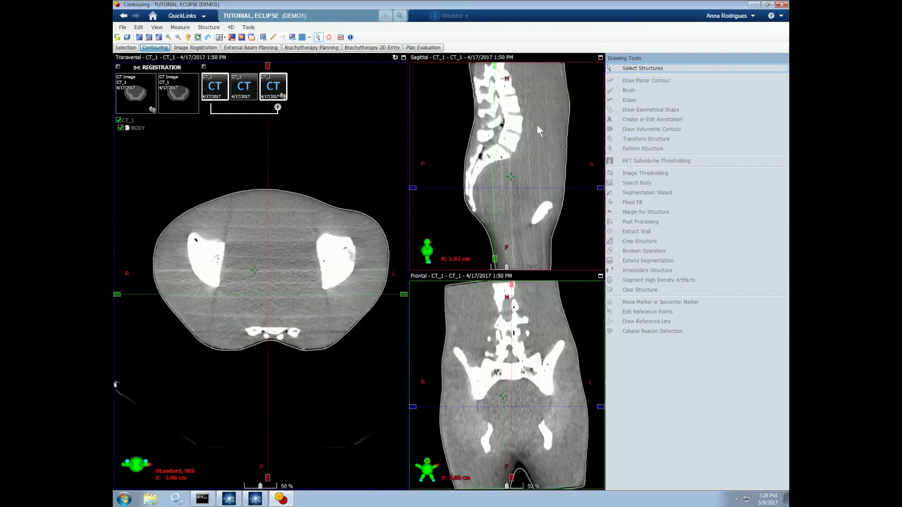
click(395, 57)
click(393, 57)
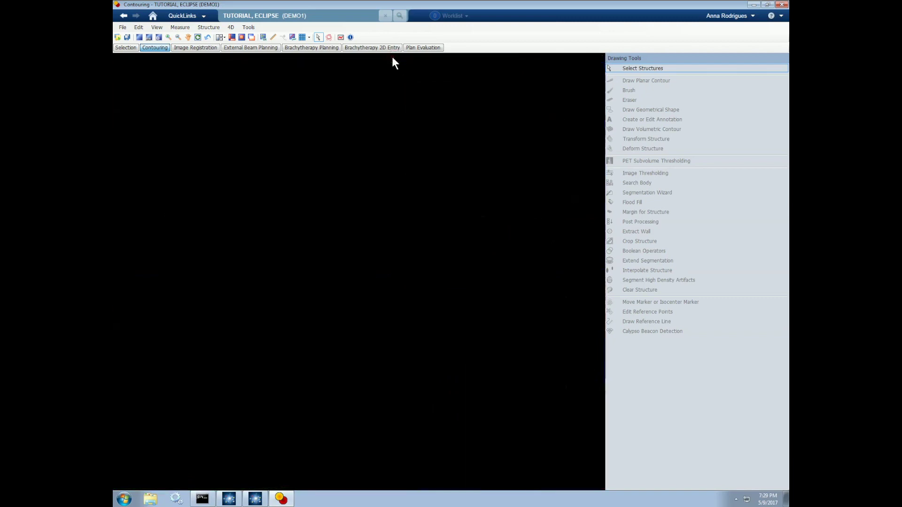
click(394, 56)
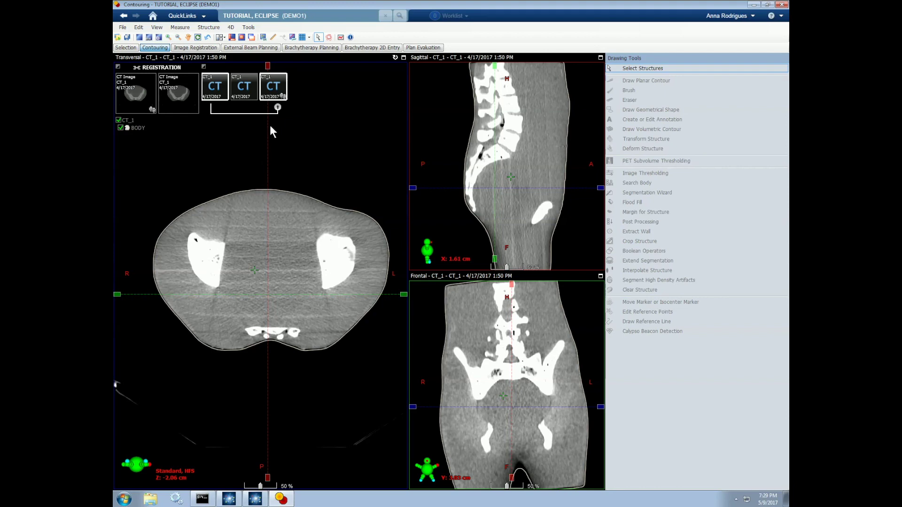
Step: Open the 1:54 PM CT_1 image and move the viewing planes to its BODY structure, keeping BODY visible
click(271, 82)
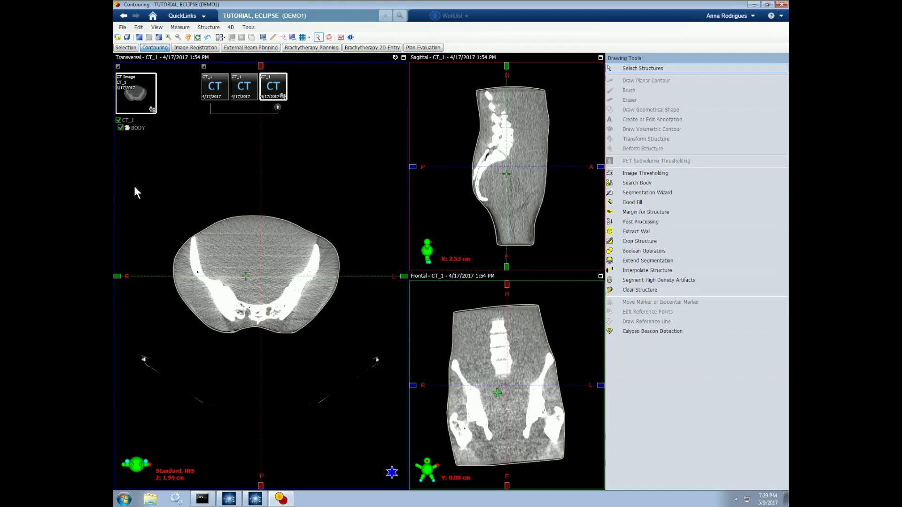
click(121, 127)
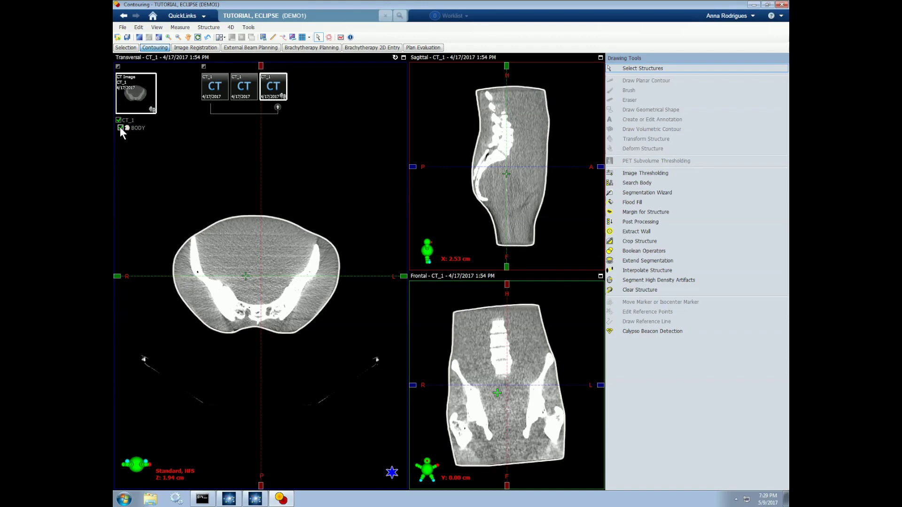
click(120, 127)
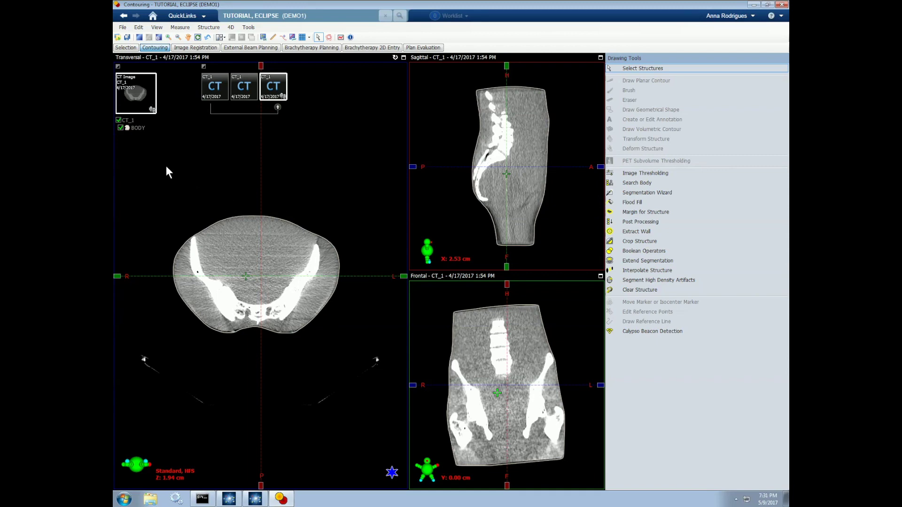
right_click(135, 128)
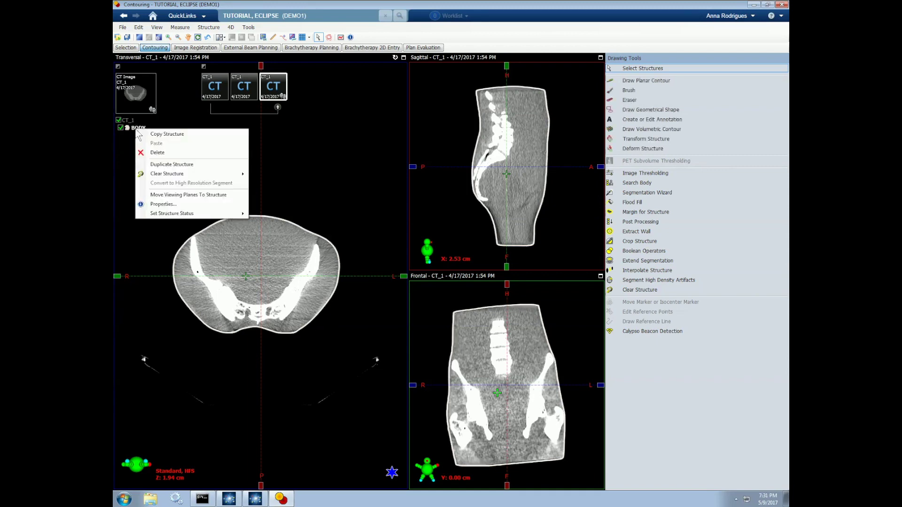
click(229, 195)
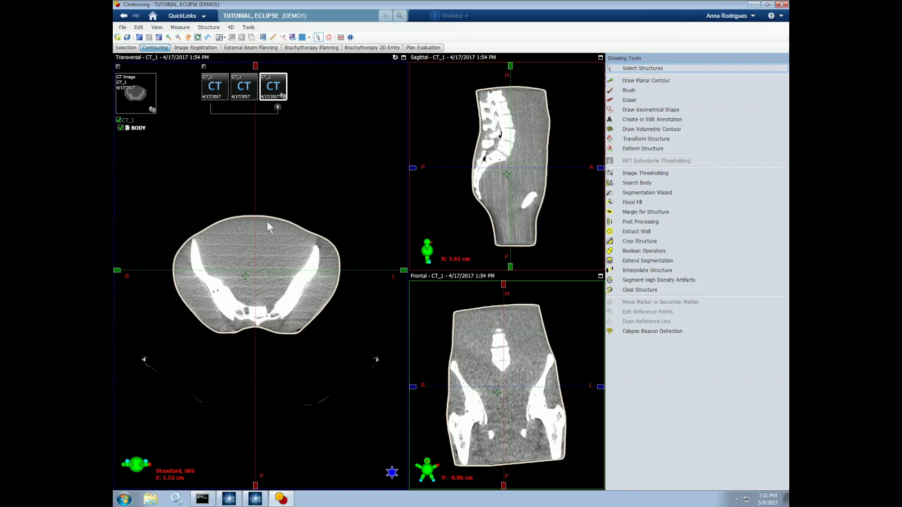
Step: Start a new structure in the CT_1 structure set and assign it the label PTV High Risk
click(209, 27)
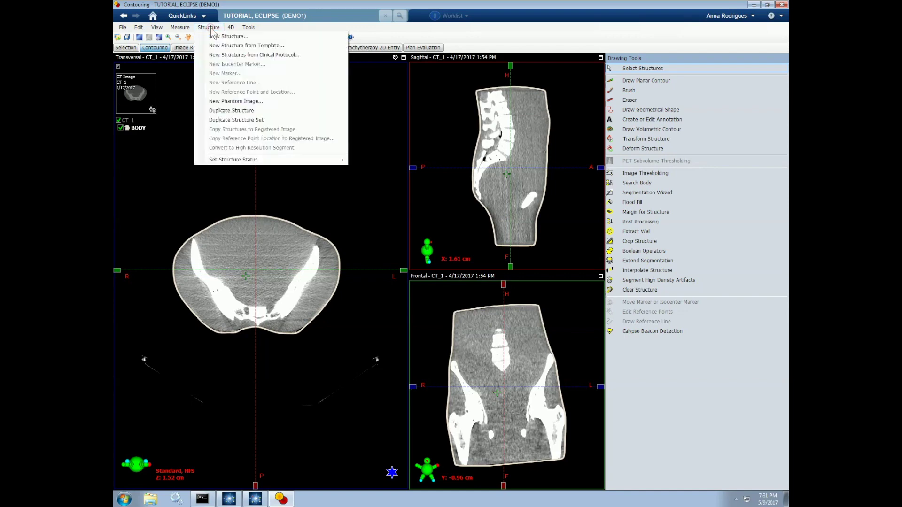
click(253, 37)
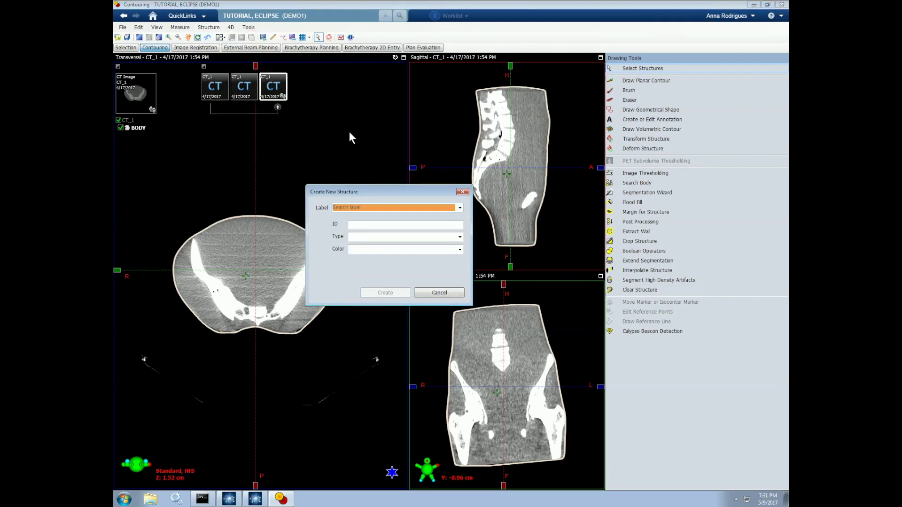
click(459, 209)
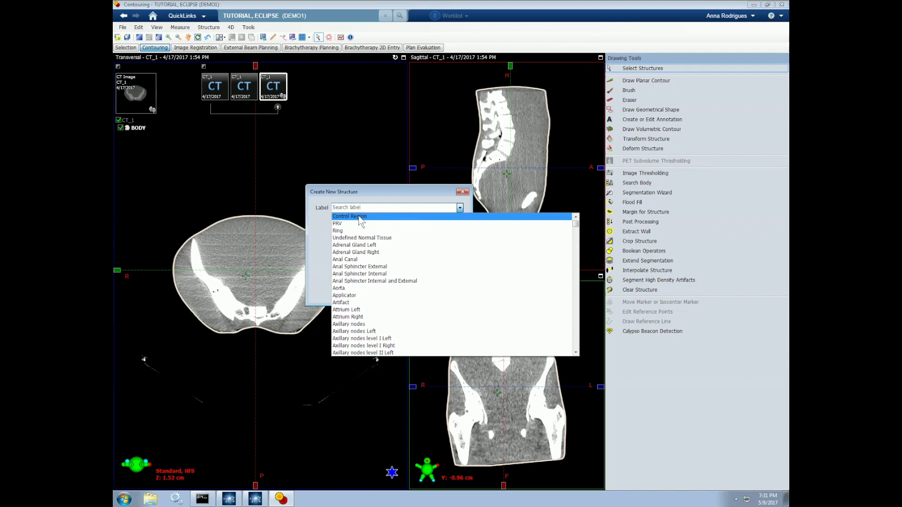
scroll(362, 235, down, 20)
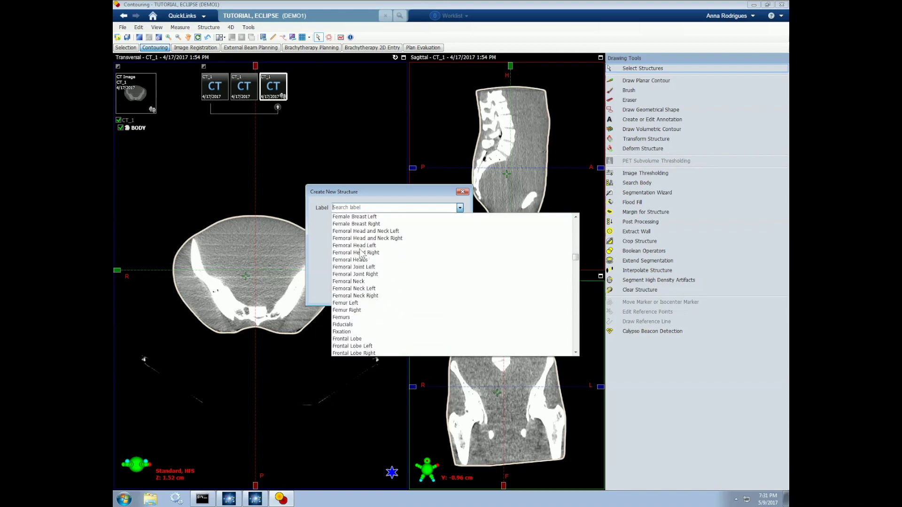
scroll(362, 254, down, 20)
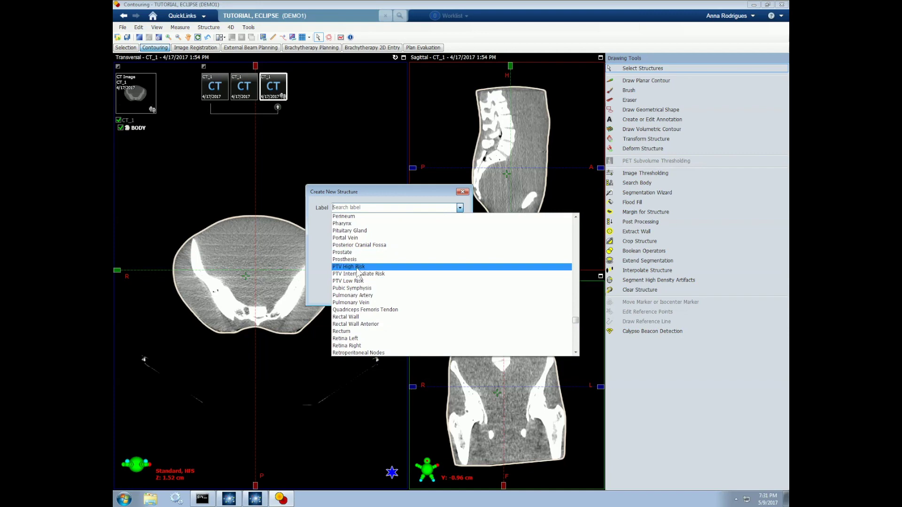
click(356, 268)
Step: Create the structure with ID PTV, type PTV and color Transluce - Red
click(379, 224)
drag(379, 224, 360, 225)
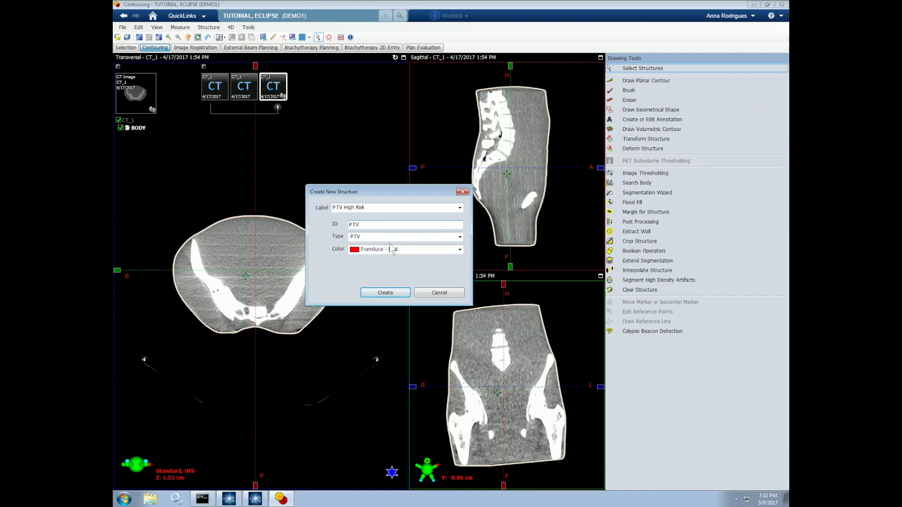
click(355, 237)
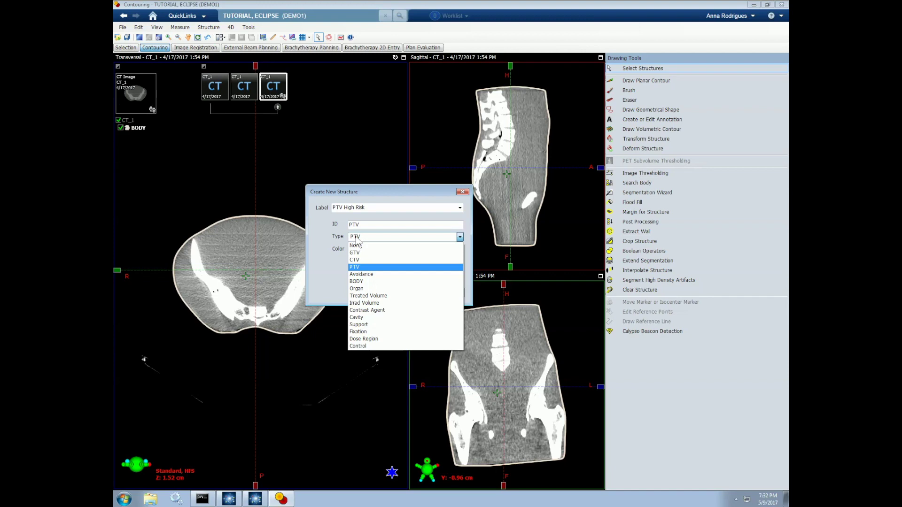
click(325, 258)
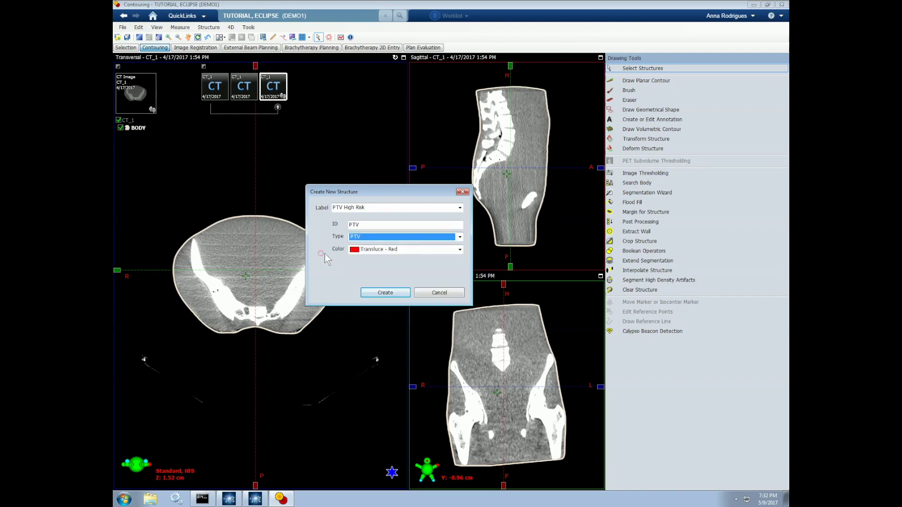
click(460, 250)
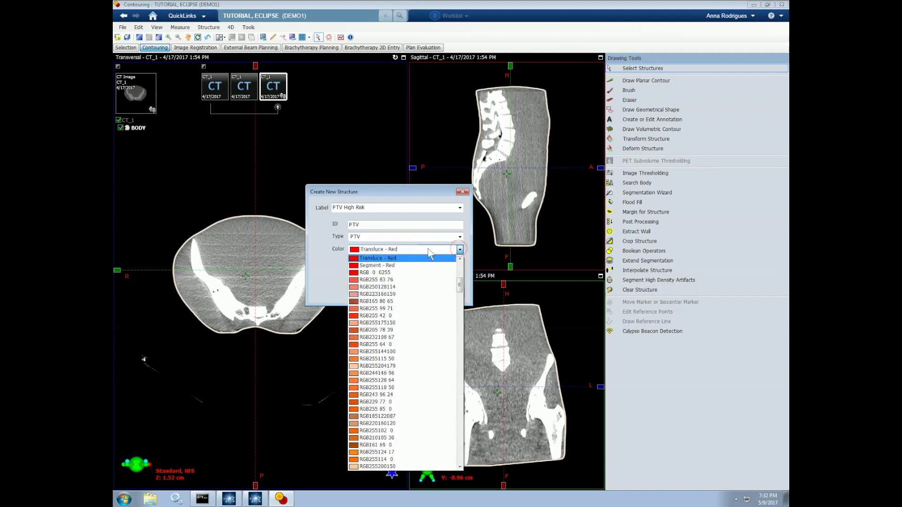
click(396, 259)
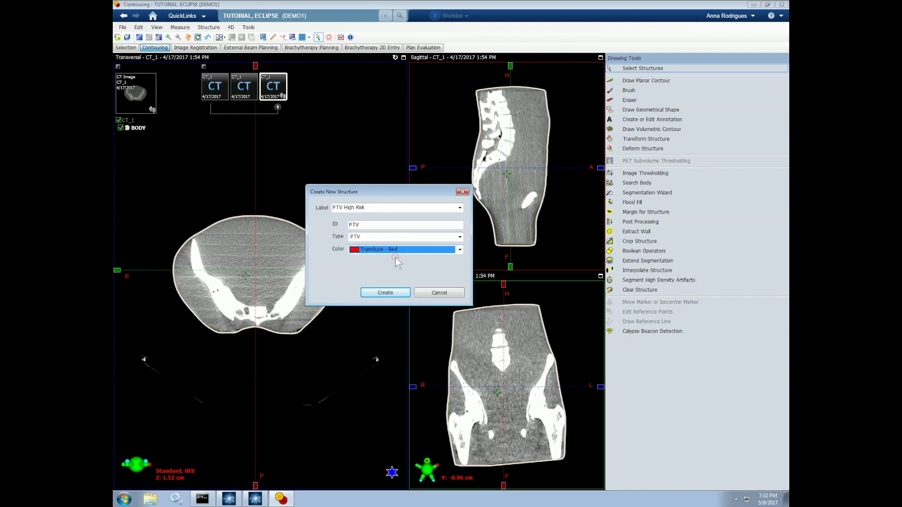
click(386, 293)
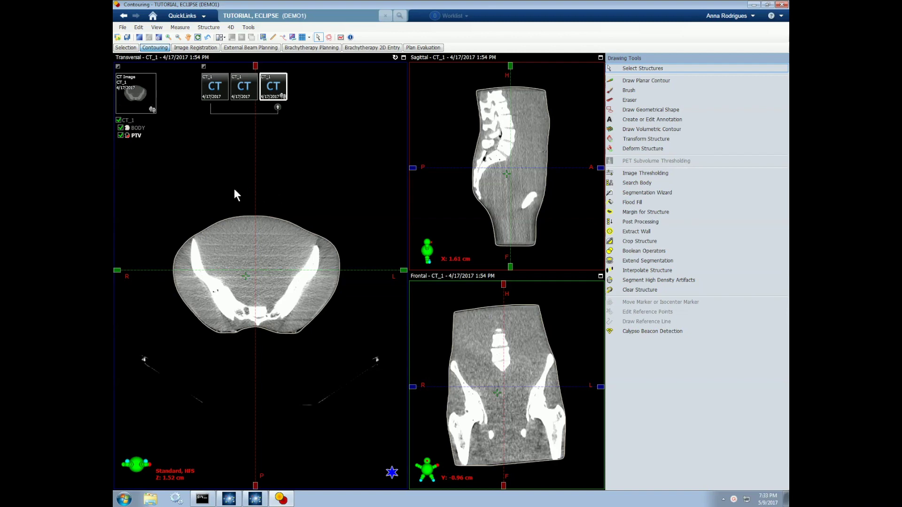
right_click(130, 121)
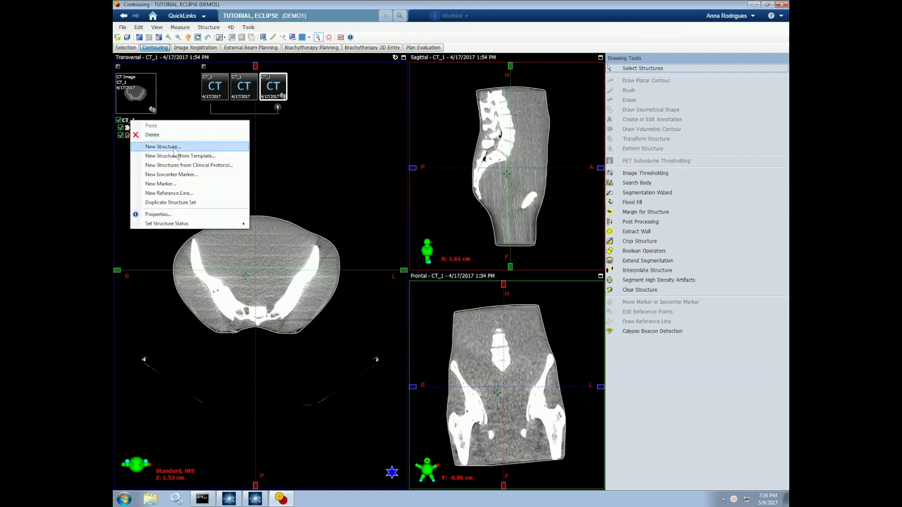
click(301, 178)
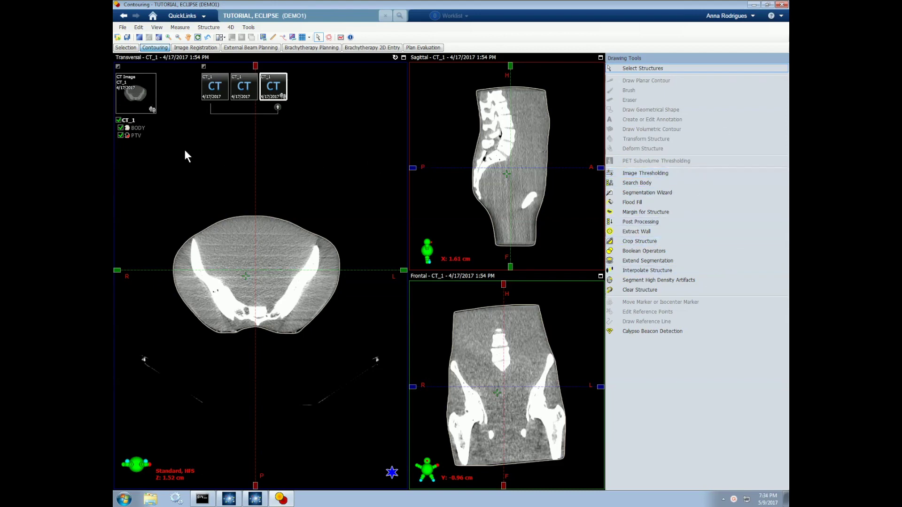
Step: Select the PTV structure and enable Automatic Interpolation and Extrapolation for Draw Planar Contour
click(136, 135)
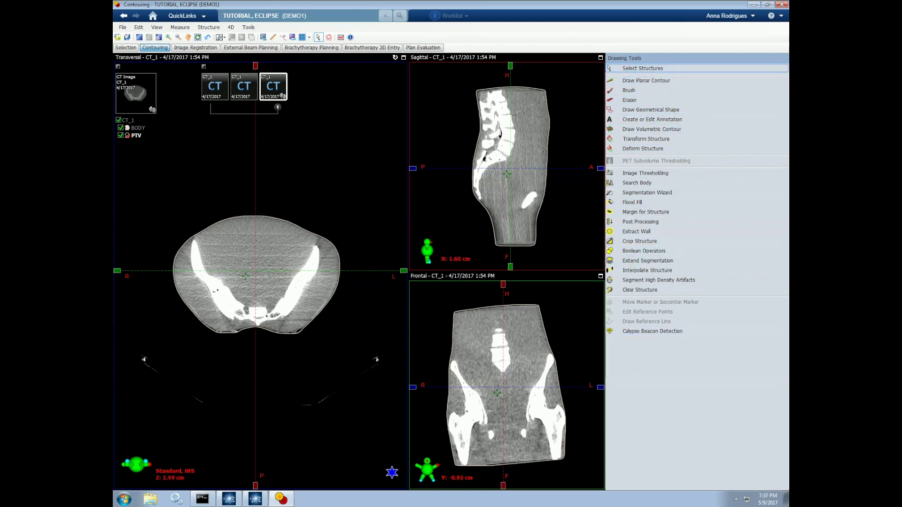
click(676, 80)
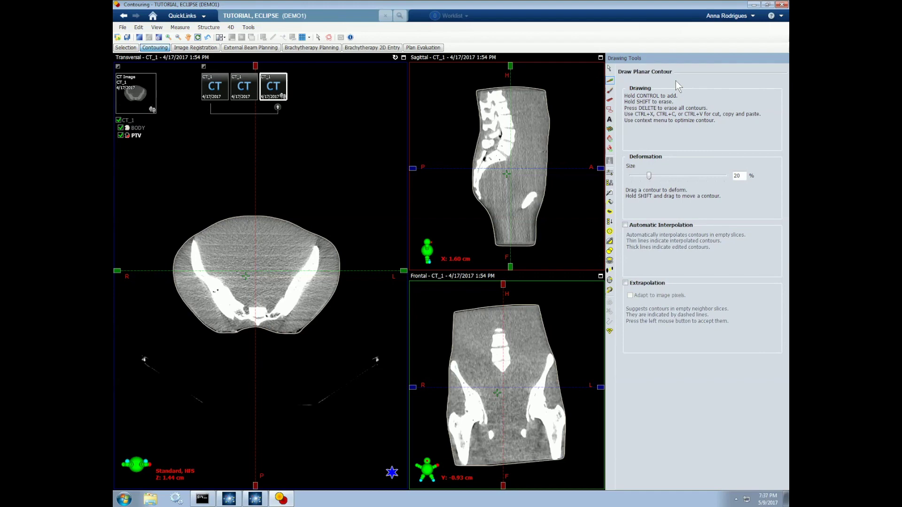
click(671, 228)
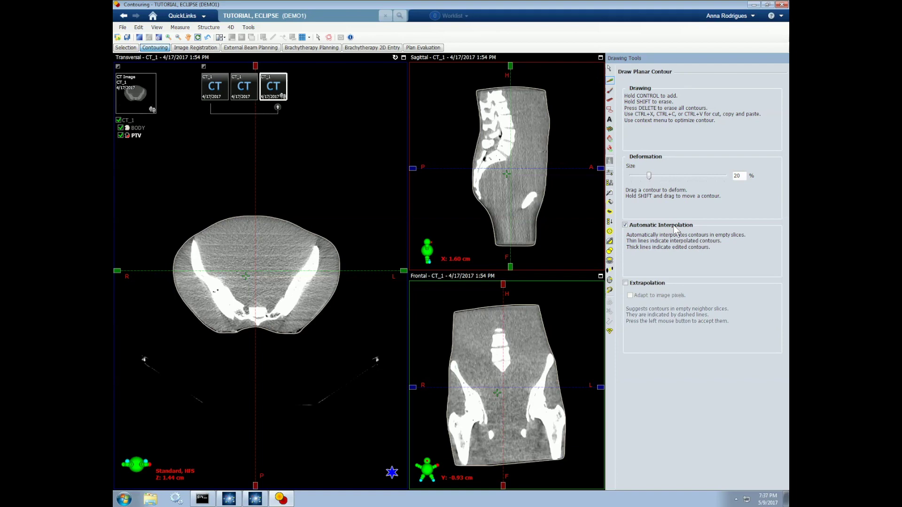
click(656, 282)
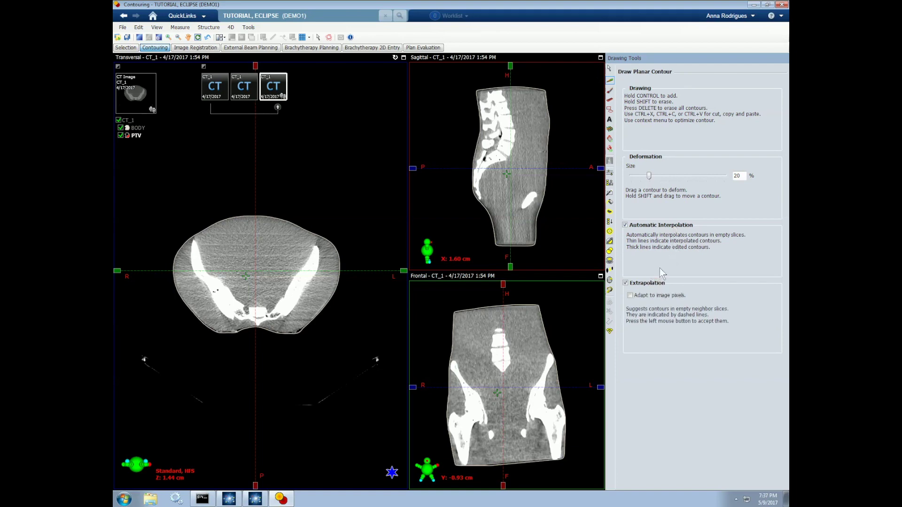
Step: Set the Brush to 3D mode with a diameter of 4.1 cm for the PTV structure
click(610, 91)
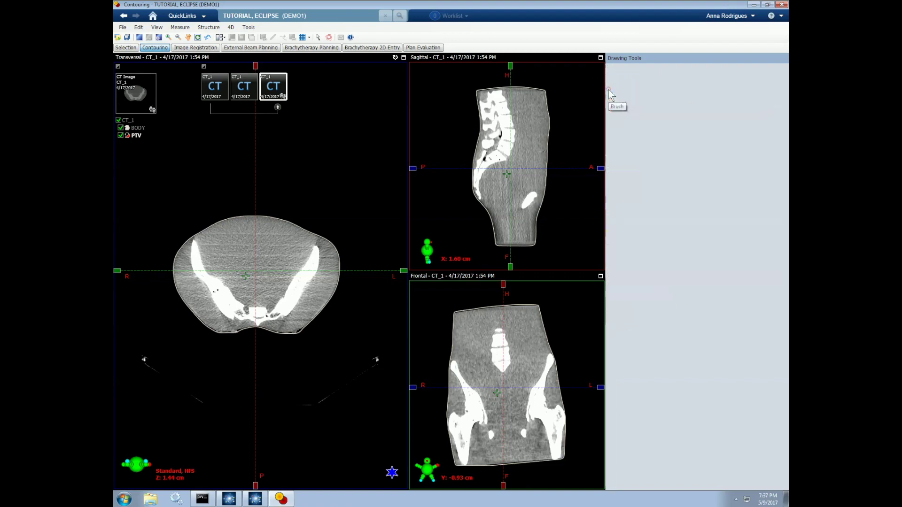
key(2)
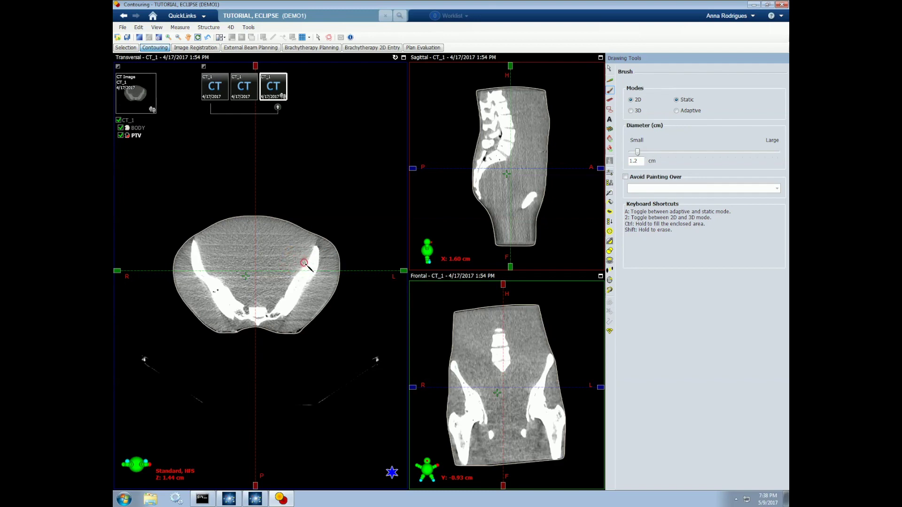
click(631, 110)
drag(638, 152, 659, 152)
Step: Paint a trial rounded PTV volume in the middle of the pelvis with the 3D Brush, and undo it
mouse_move(265, 257)
mouse_down()
mouse_move(256, 261)
mouse_move(256, 275)
mouse_move(270, 276)
mouse_move(275, 265)
mouse_up()
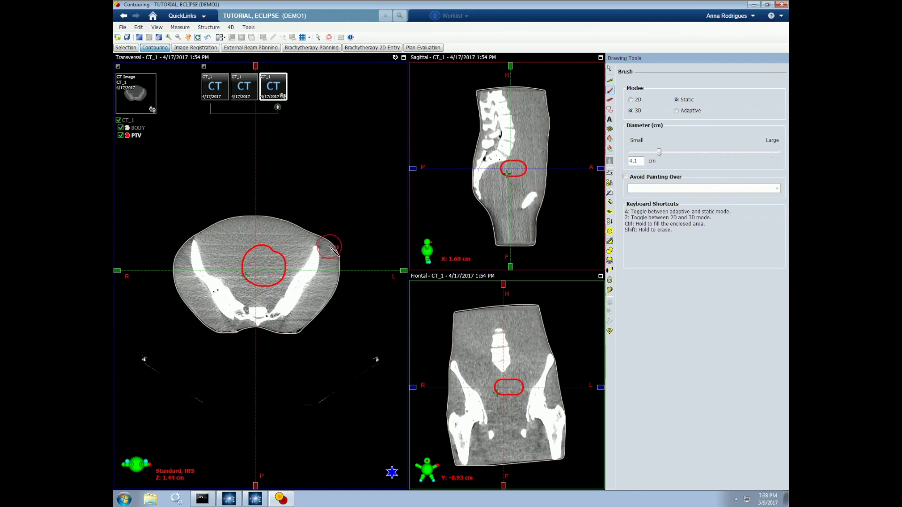
key(ctrl+z)
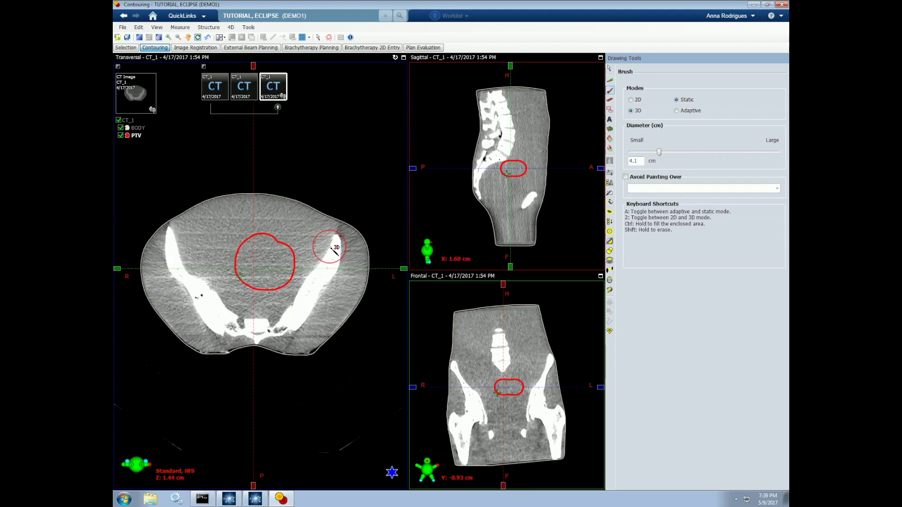
ctrl+scroll(330, 247, down, 4)
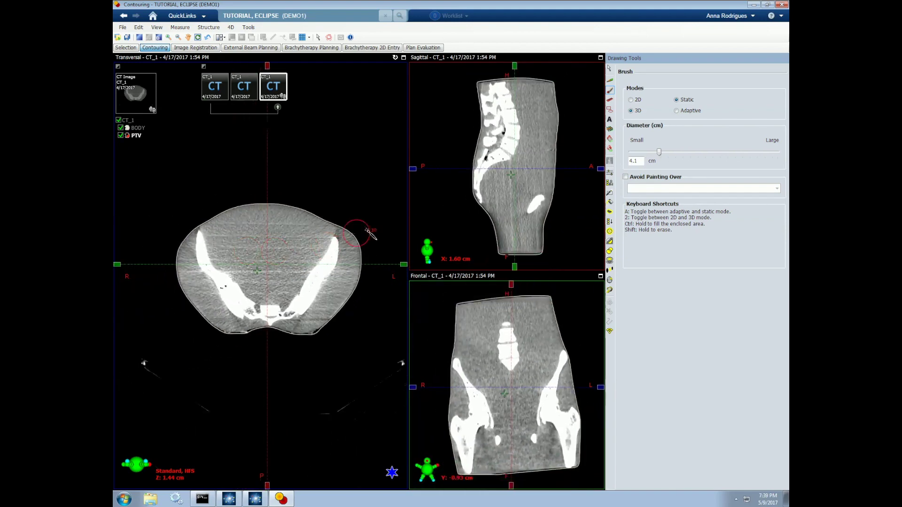
Step: Draw a trial rectangular PTV contour in the middle of the pelvis, and erase it with the 2D Eraser at 3.0 cm diameter
click(610, 100)
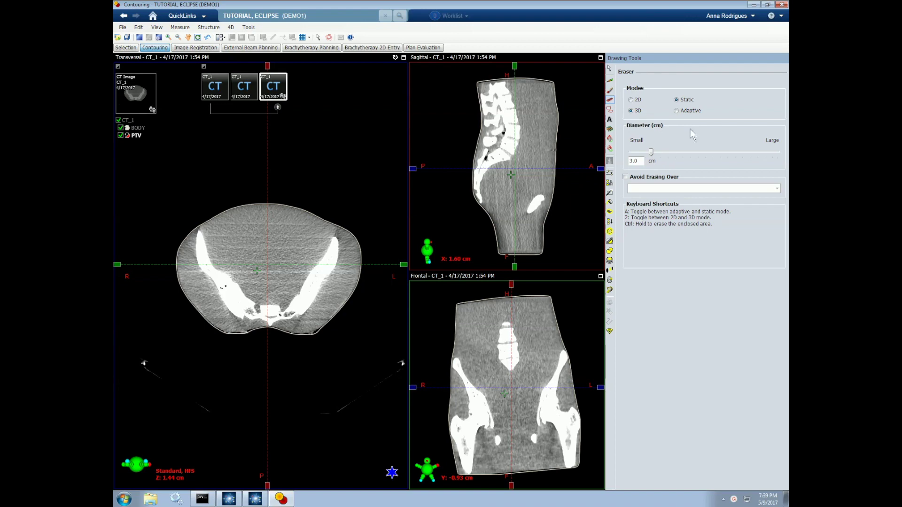
click(609, 109)
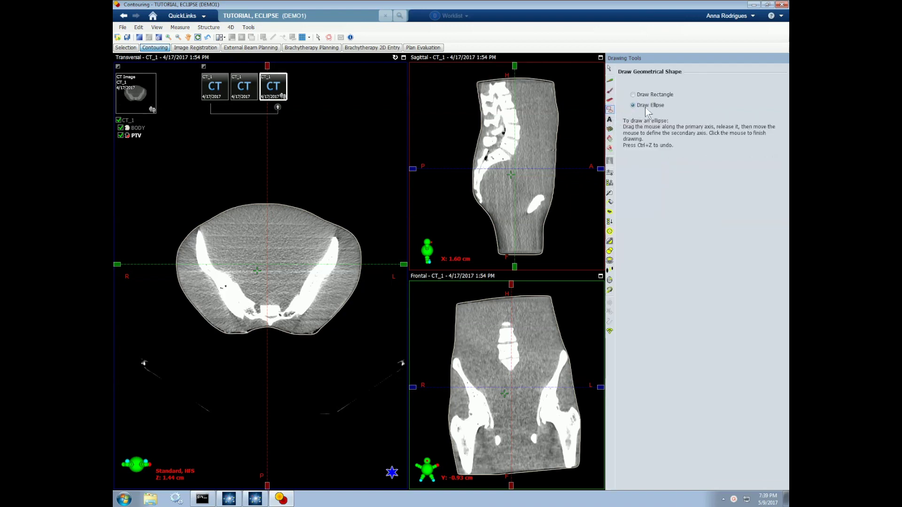
click(651, 94)
drag(247, 228, 279, 257)
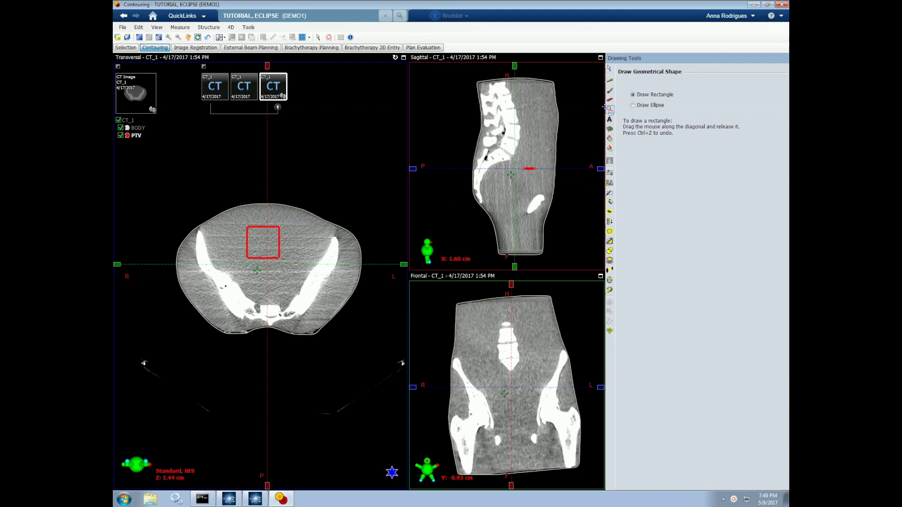
click(610, 100)
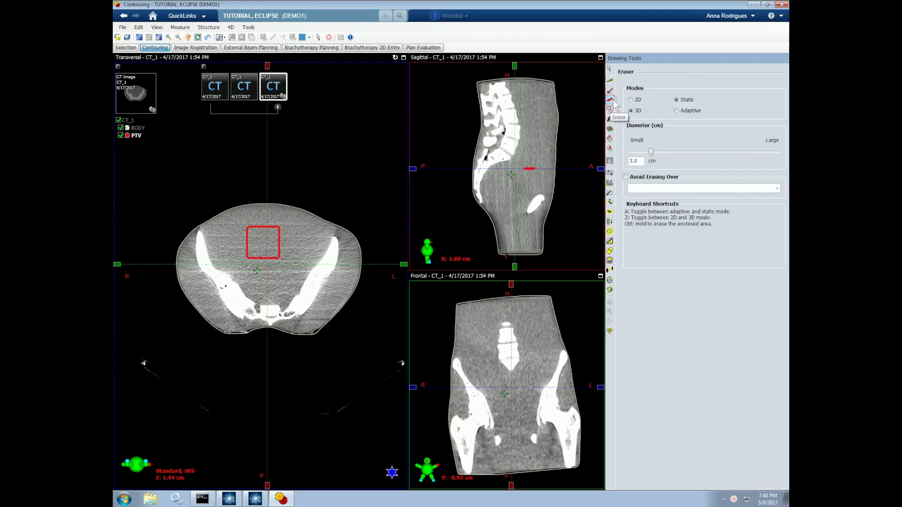
click(633, 100)
mouse_move(276, 248)
mouse_down()
mouse_move(253, 229)
mouse_move(263, 240)
mouse_move(252, 249)
mouse_move(271, 255)
mouse_move(258, 265)
mouse_up()
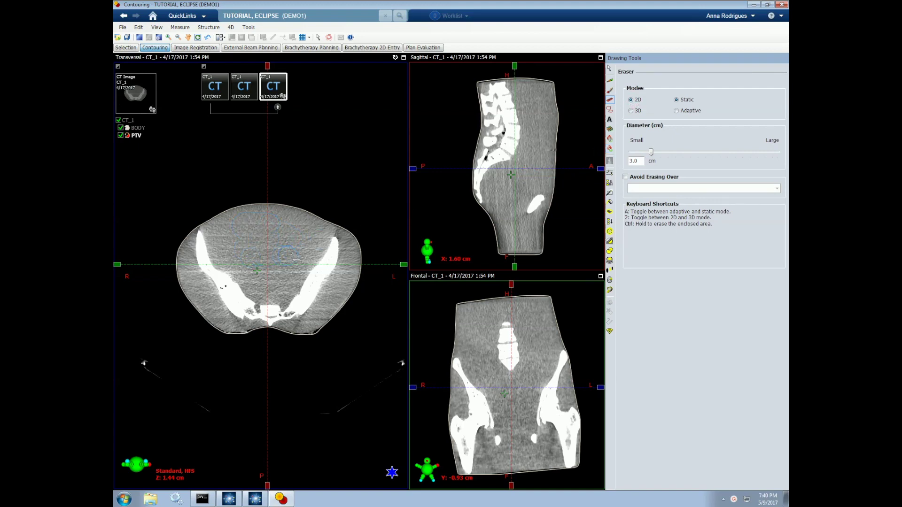
Step: Review the instructions and options of the Annotation, Draw Volumetric Contour, Transform Structure and Deform Structure tools
click(609, 119)
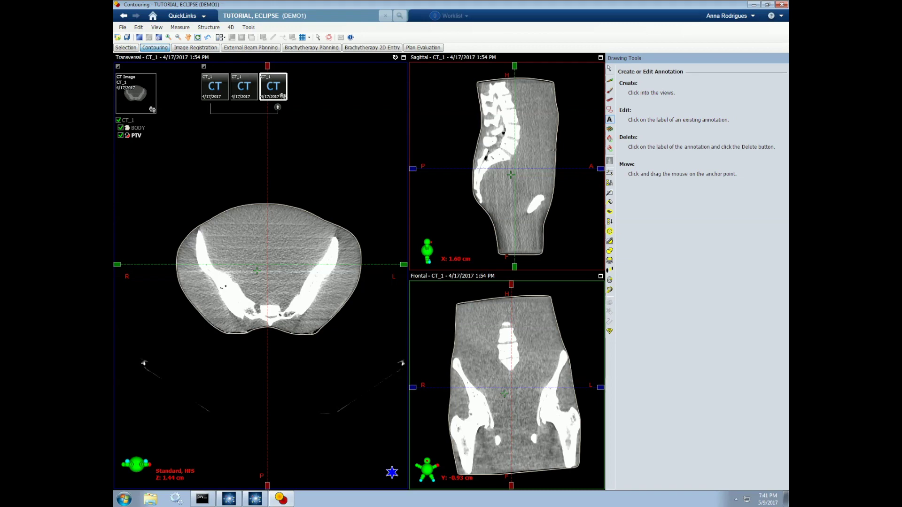
click(609, 129)
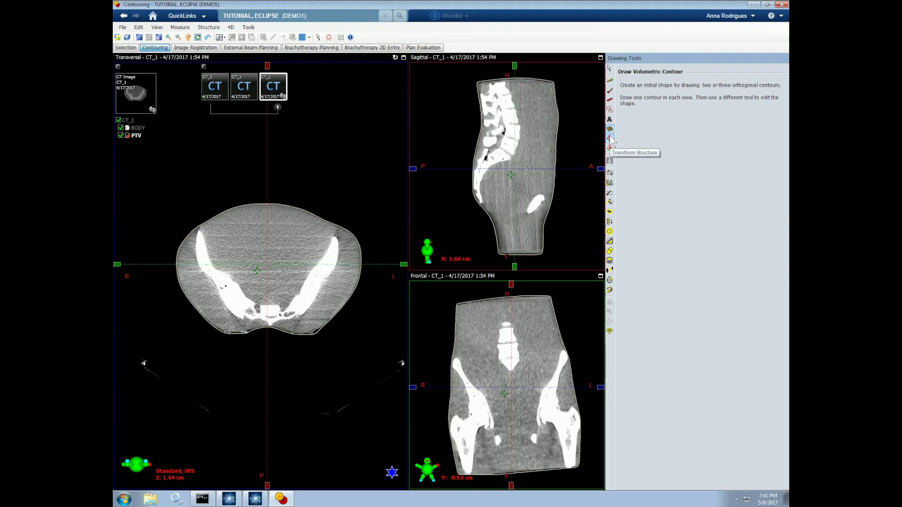
click(610, 139)
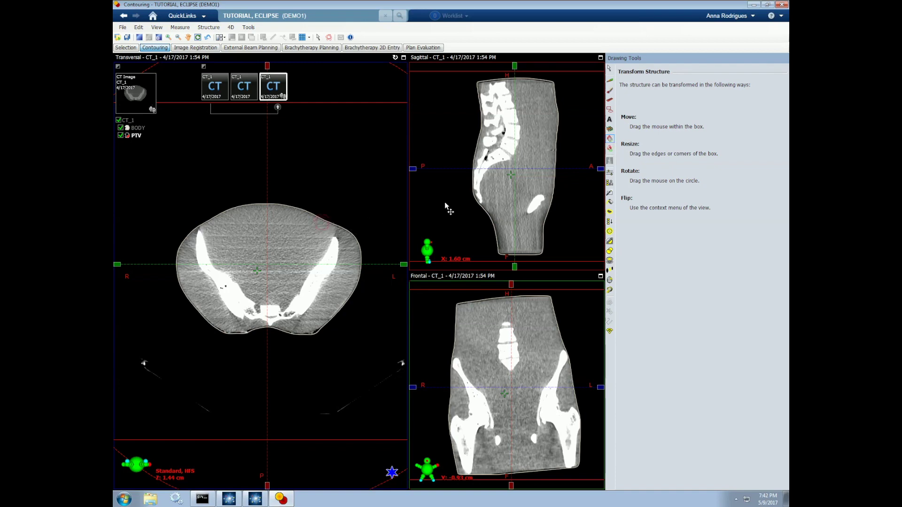
click(610, 149)
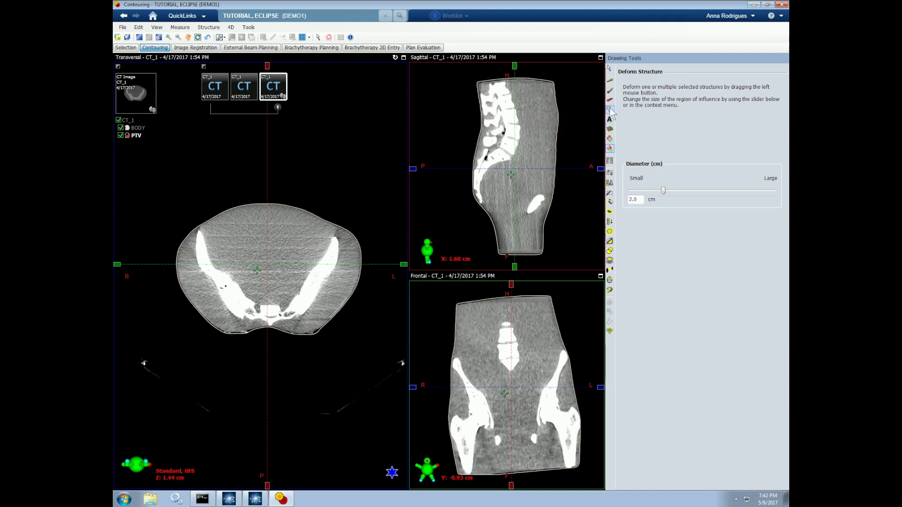
Step: Paint a rounded trial PTV contour in the middle of the pelvis with the 2D Brush at 4.1 cm diameter
click(609, 90)
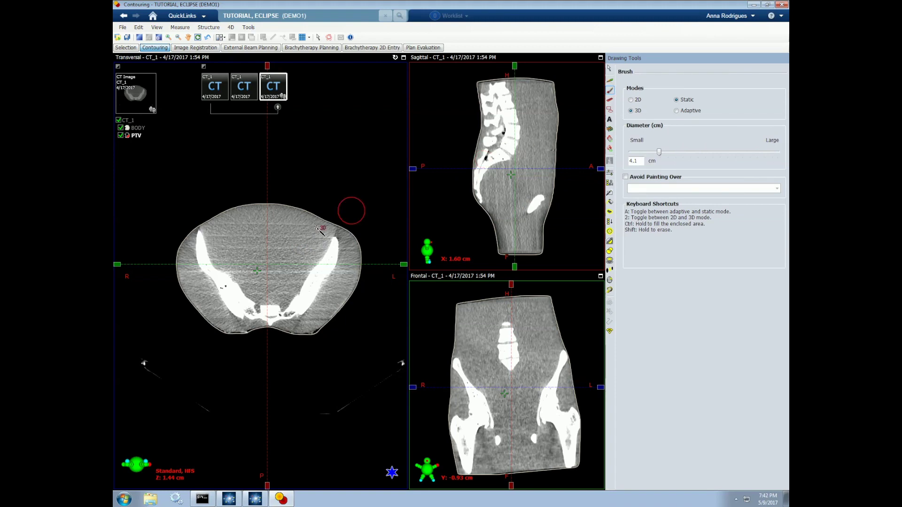
click(632, 100)
drag(262, 242, 275, 249)
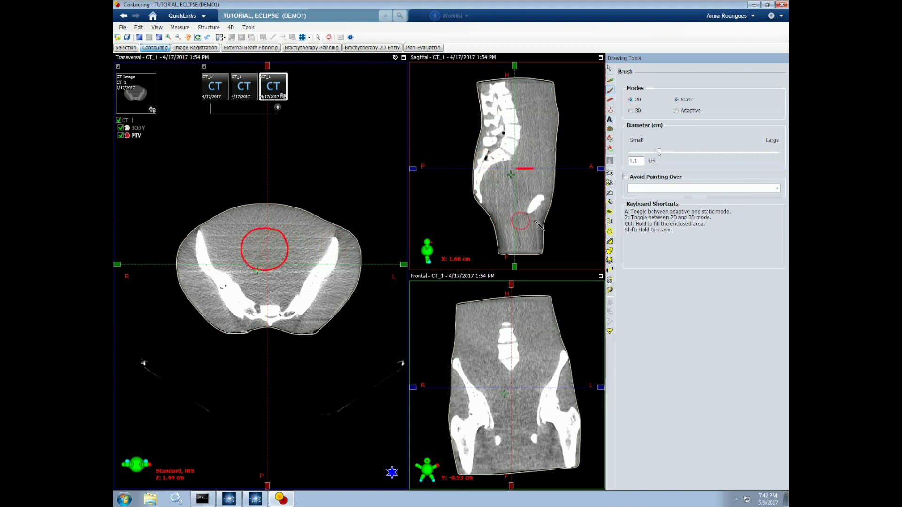
Step: Pull the rounded PTV contour outward with Deform Structure at 0.9 cm diameter, and shrink it with Transform Structure
click(610, 148)
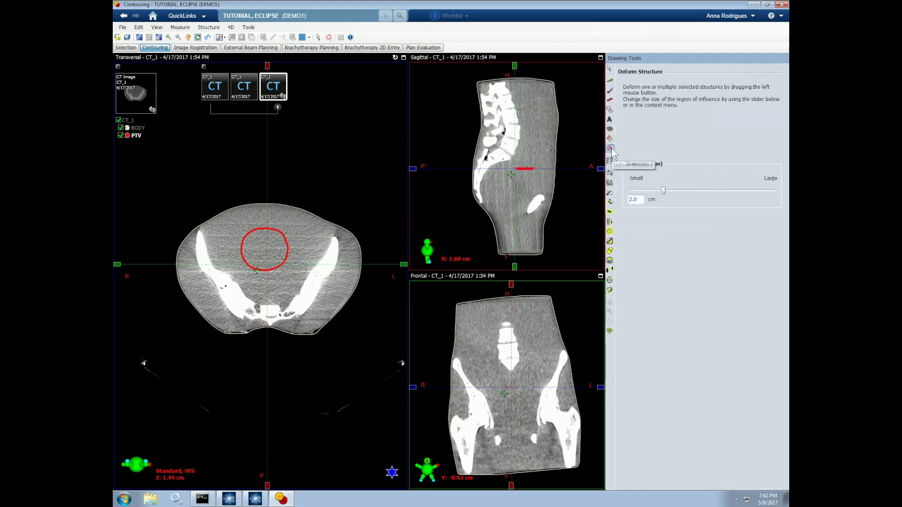
drag(661, 189, 643, 191)
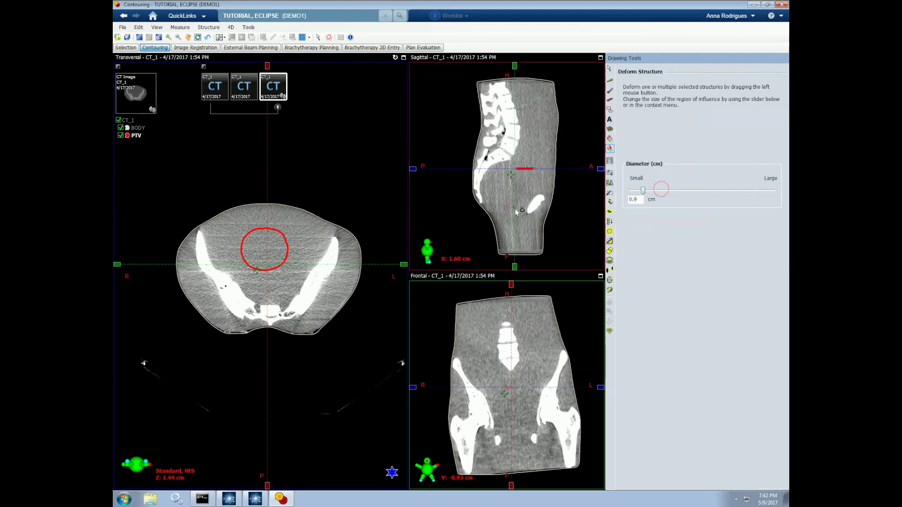
mouse_move(308, 239)
mouse_down()
mouse_move(282, 242)
mouse_move(295, 236)
mouse_move(281, 210)
mouse_move(304, 231)
mouse_up()
mouse_move(288, 267)
mouse_down()
mouse_move(302, 287)
mouse_move(262, 278)
mouse_move(236, 287)
mouse_up()
drag(243, 254, 229, 237)
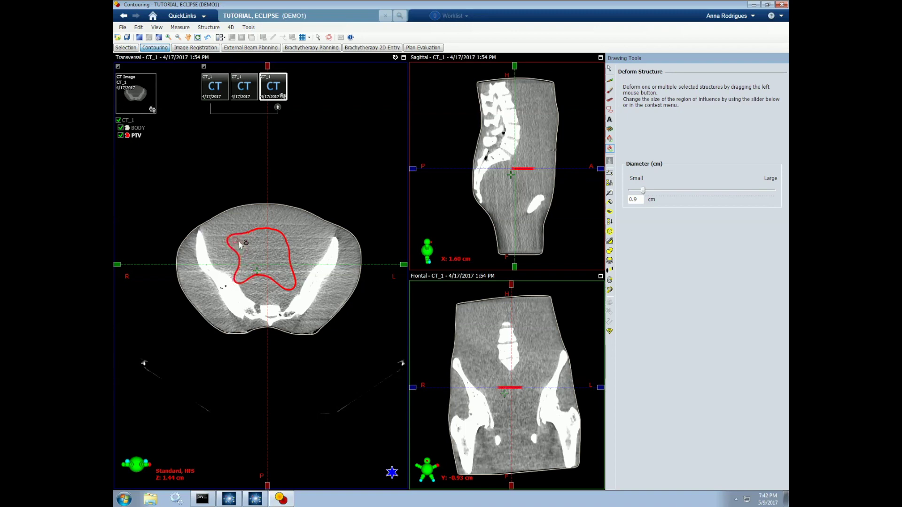
click(609, 139)
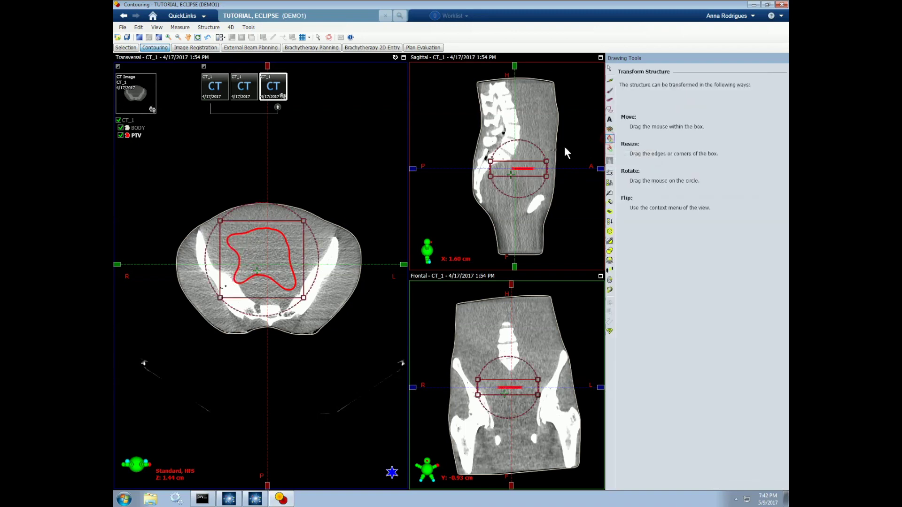
drag(266, 245, 288, 229)
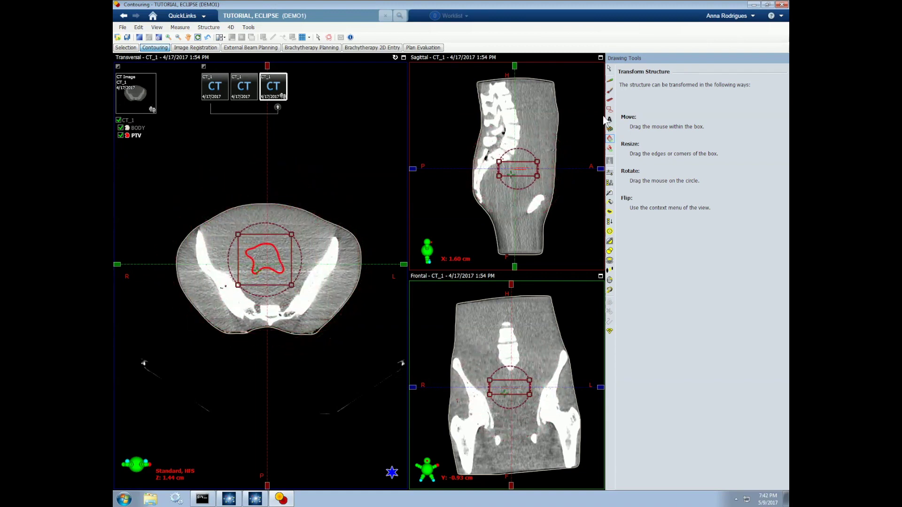
Step: Erase the deformed PTV contour with the 2D Eraser at 6.3 cm diameter
click(610, 101)
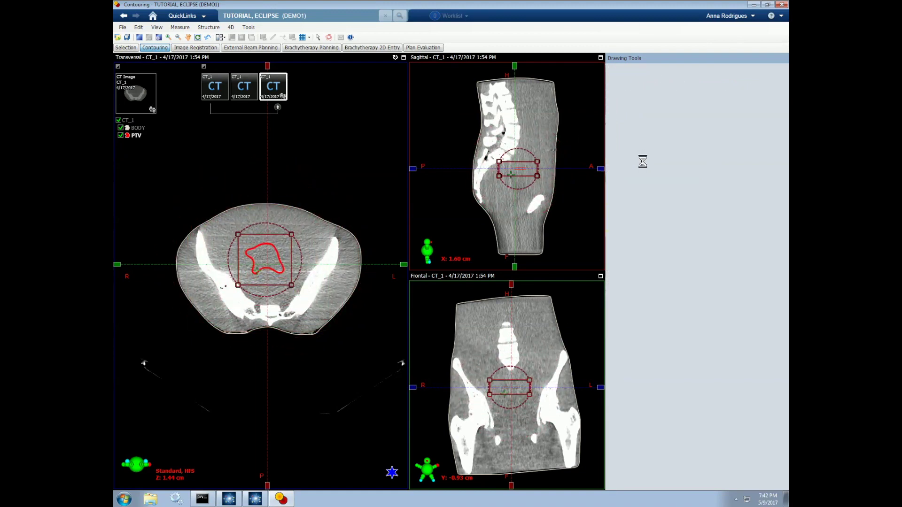
drag(651, 151, 675, 152)
click(269, 254)
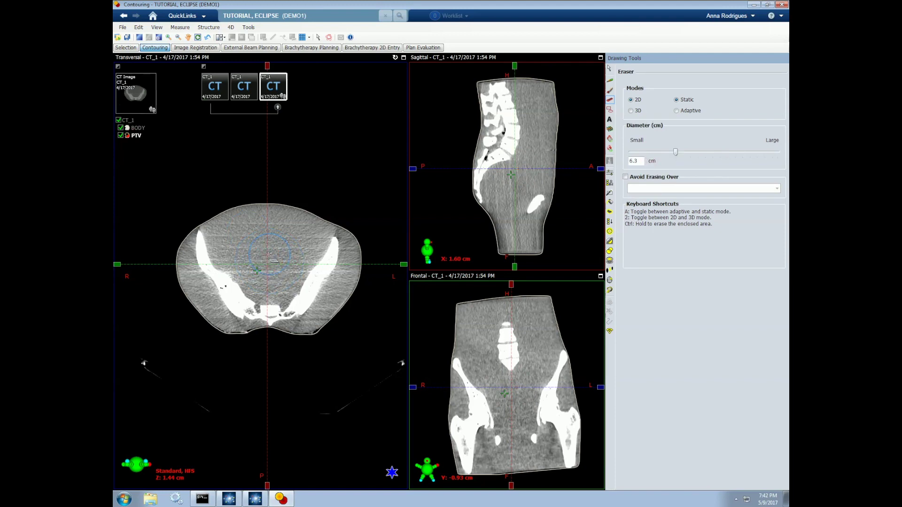
Step: Review the settings of the Image Thresholding, Search Body, Segmentation Wizard, Flood Fill and Margin for Structure tools
click(609, 68)
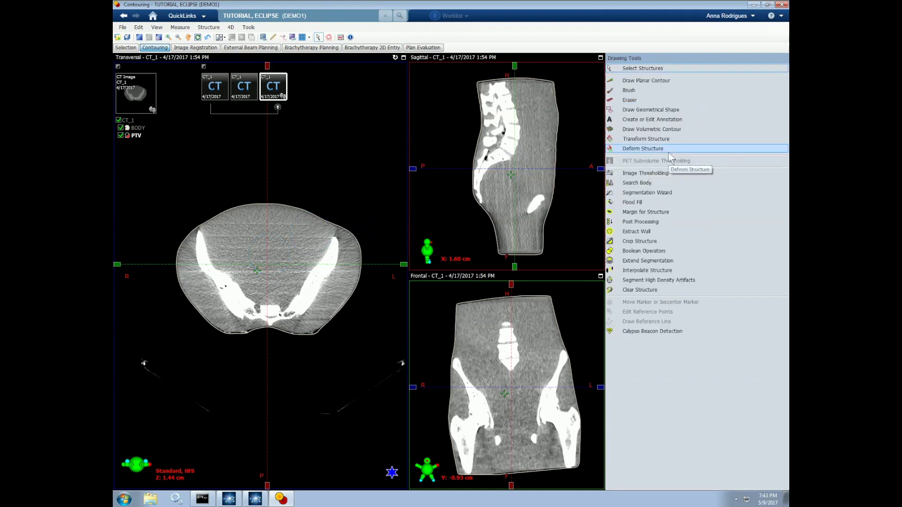
click(663, 175)
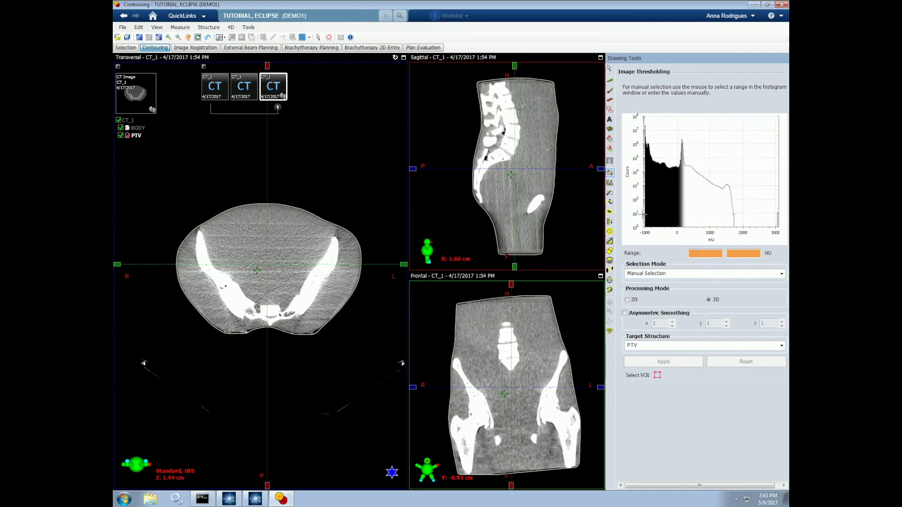
click(610, 183)
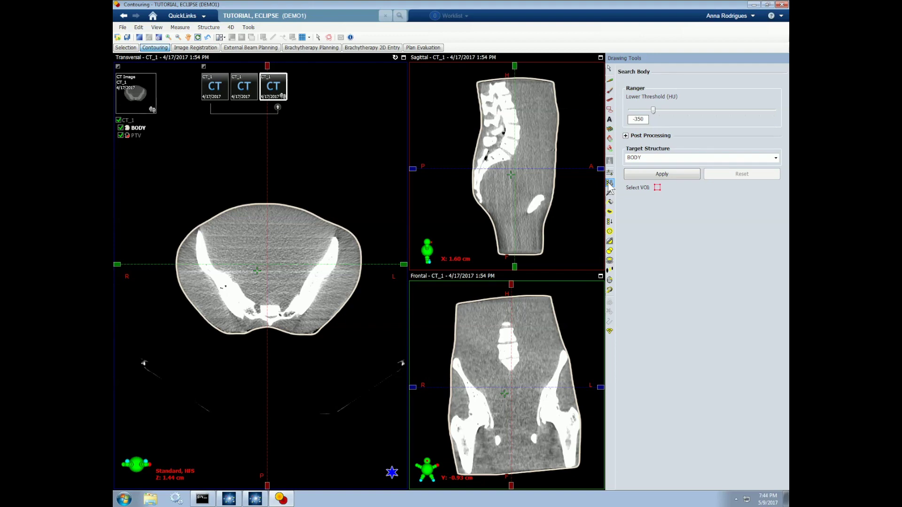
click(609, 192)
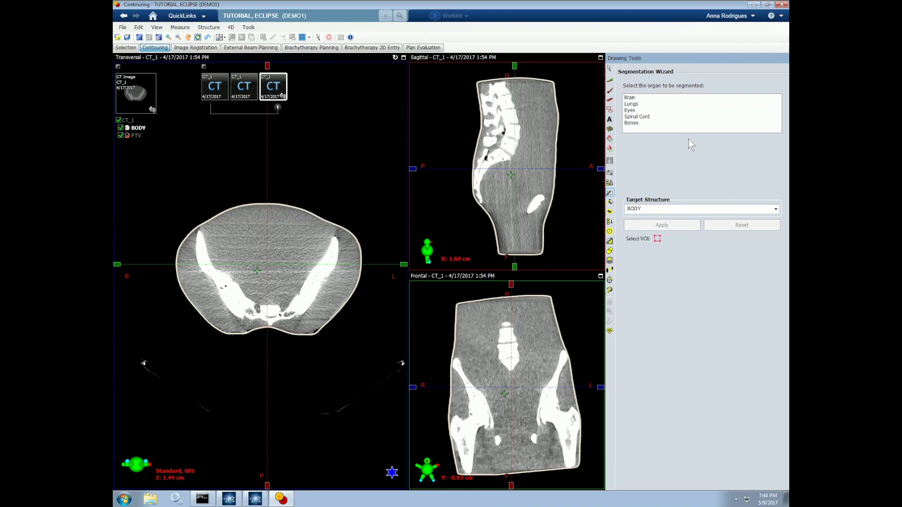
click(610, 202)
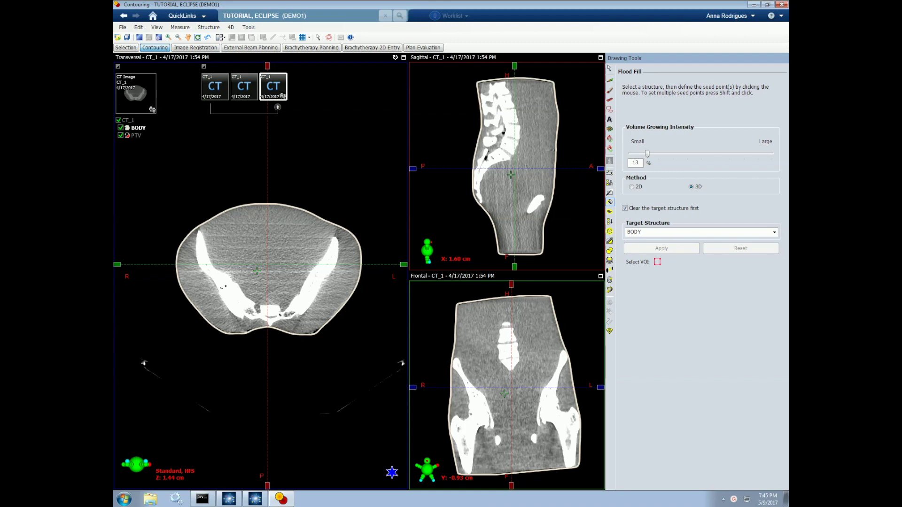
click(611, 215)
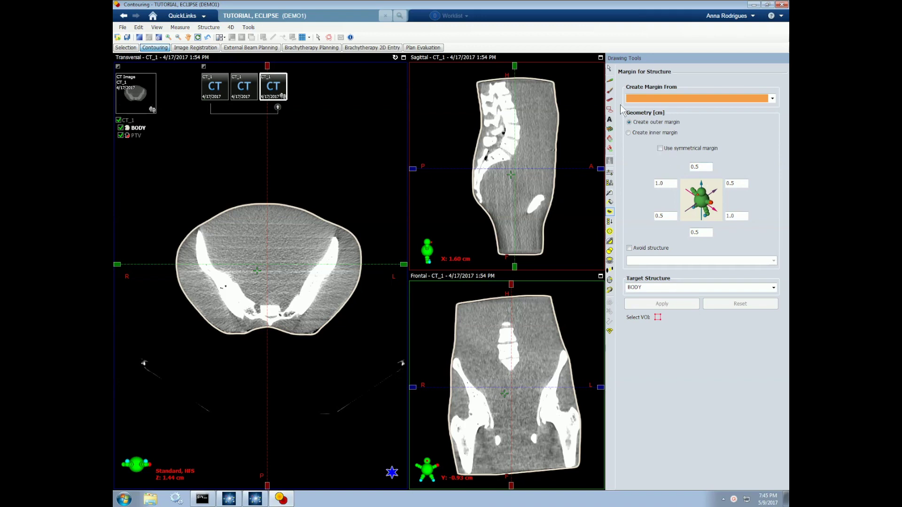
Step: Select the PTV structure and paint a rounded contour in the middle of the pelvis with the 2D Brush at 4.1 cm diameter
click(610, 91)
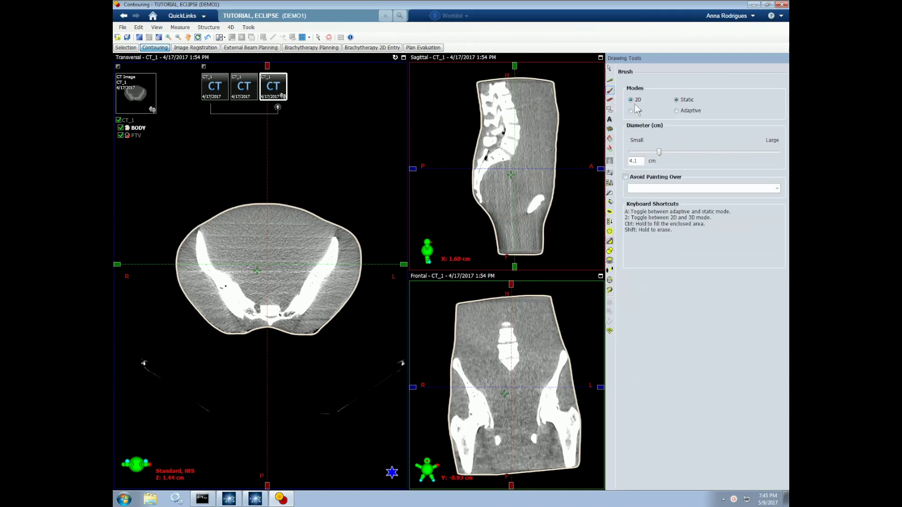
mouse_move(272, 249)
mouse_down()
mouse_move(261, 242)
mouse_move(284, 249)
mouse_up()
click(134, 134)
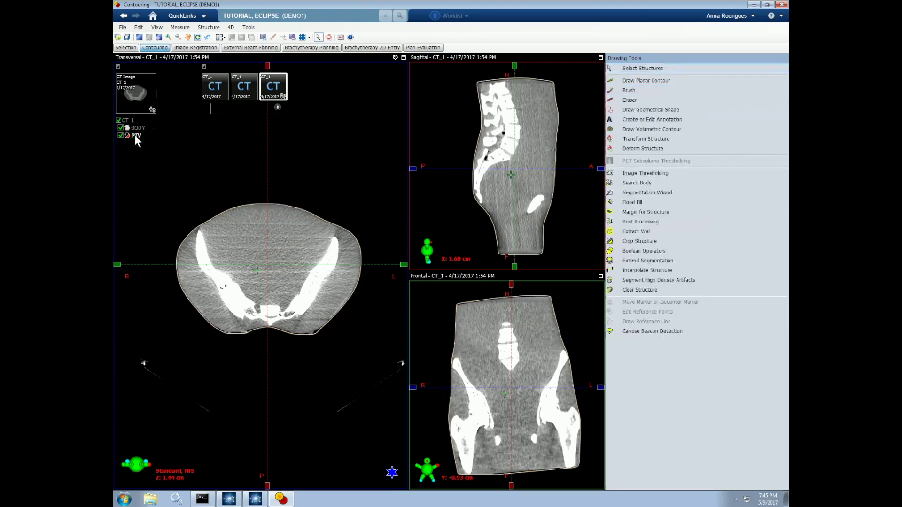
click(630, 90)
mouse_move(241, 257)
mouse_down()
mouse_move(268, 246)
mouse_move(256, 267)
mouse_move(286, 251)
mouse_up()
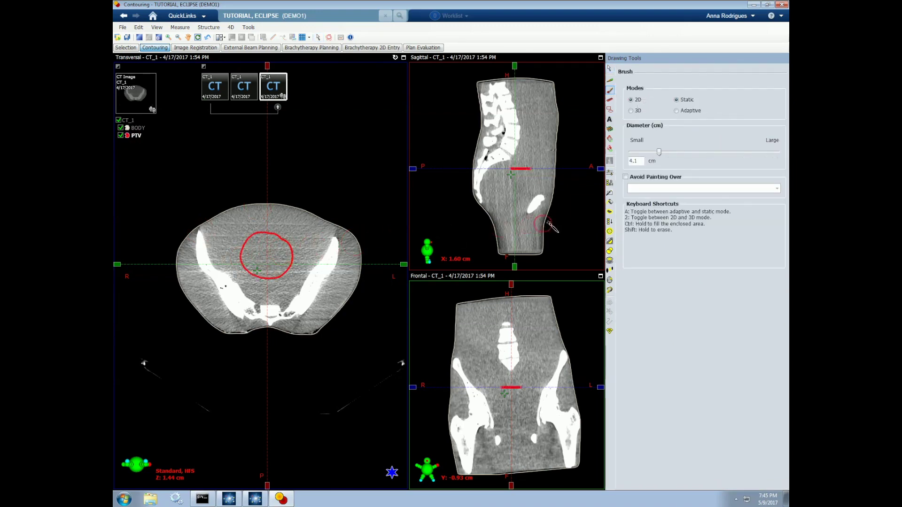
Step: Expand the PTV by a symmetrical outer margin of 1.0 cm, with PTV as both source and target structure
click(609, 212)
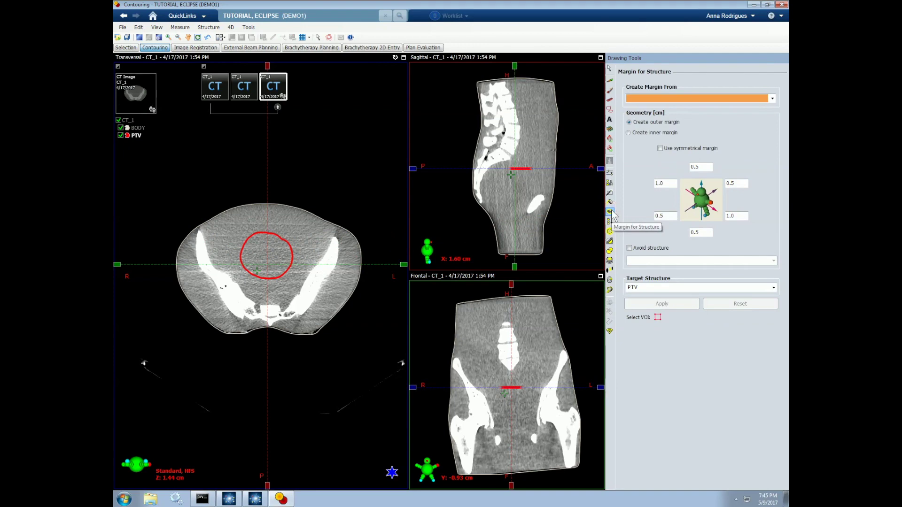
click(772, 99)
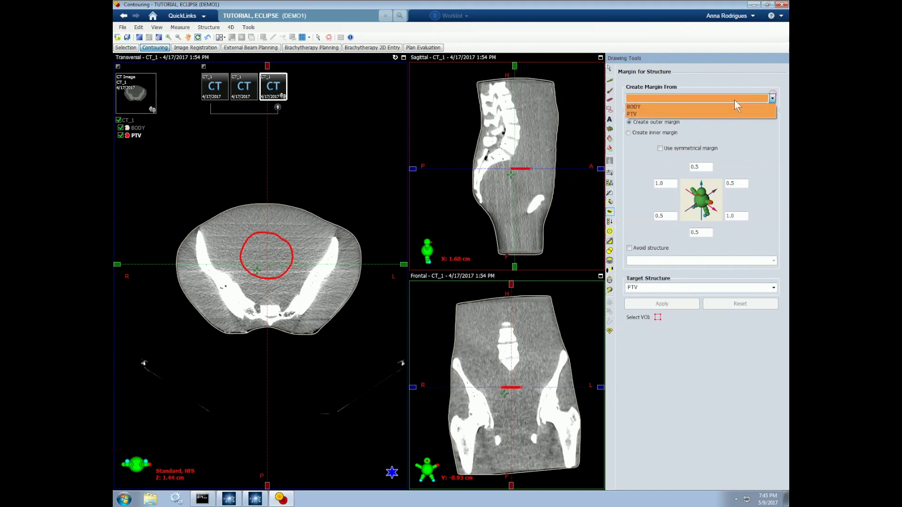
click(634, 114)
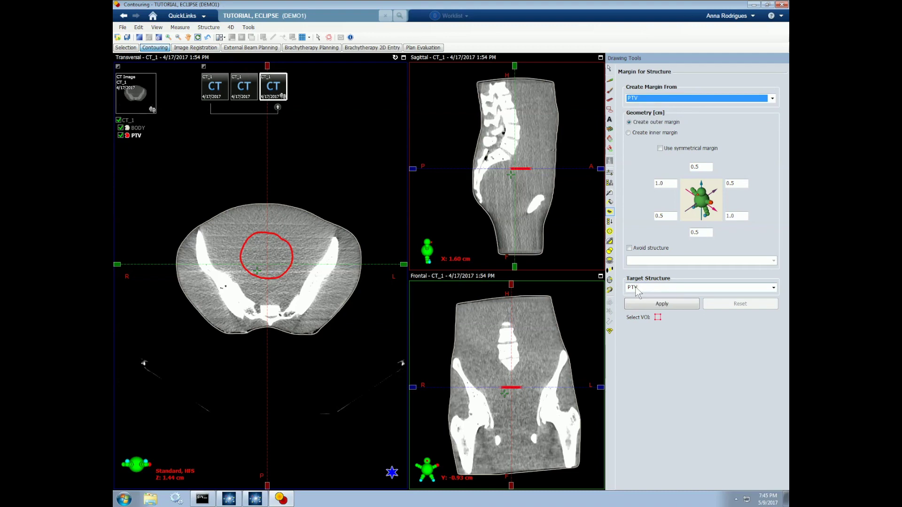
click(661, 149)
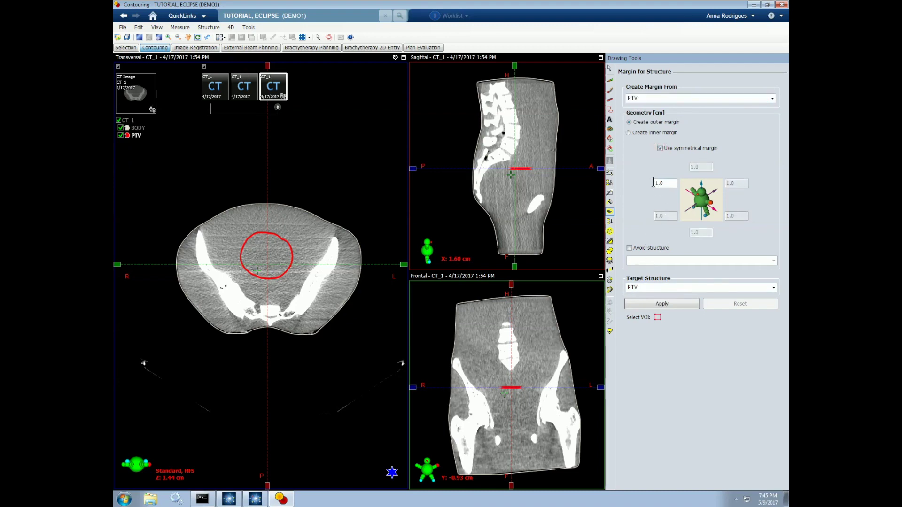
click(669, 304)
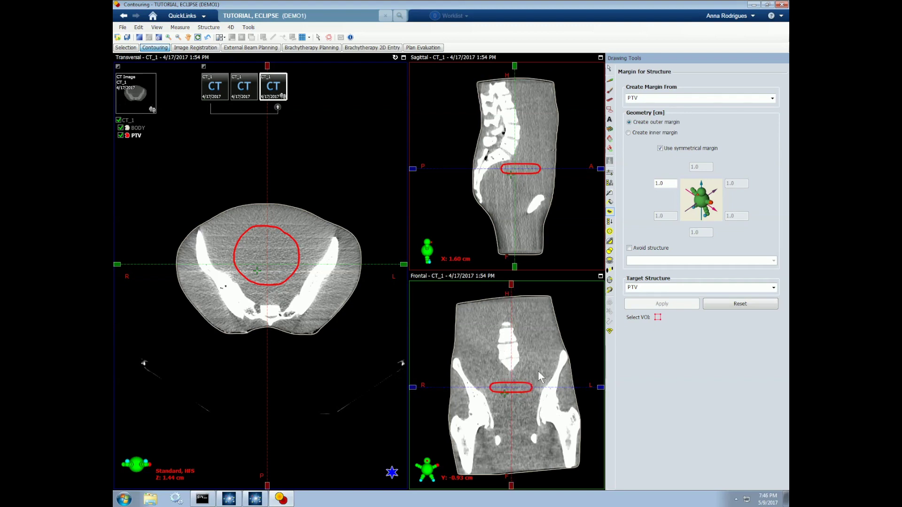
Step: Review the settings of the Post Processing, Extract Wall and Crop Structure tools for the PTV
click(609, 222)
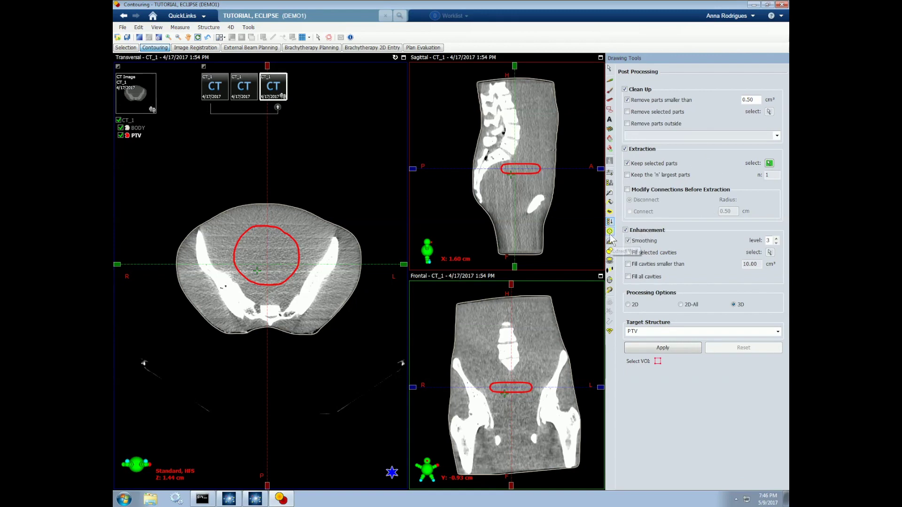
click(611, 237)
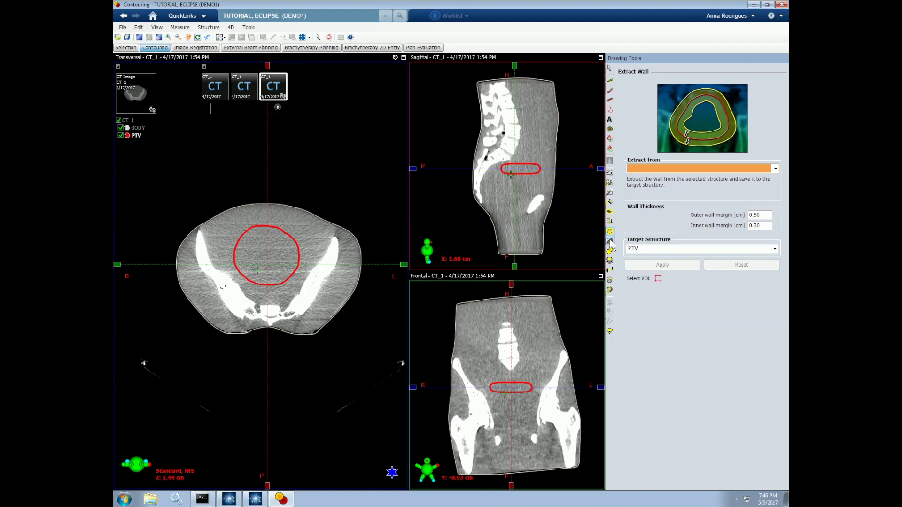
click(610, 241)
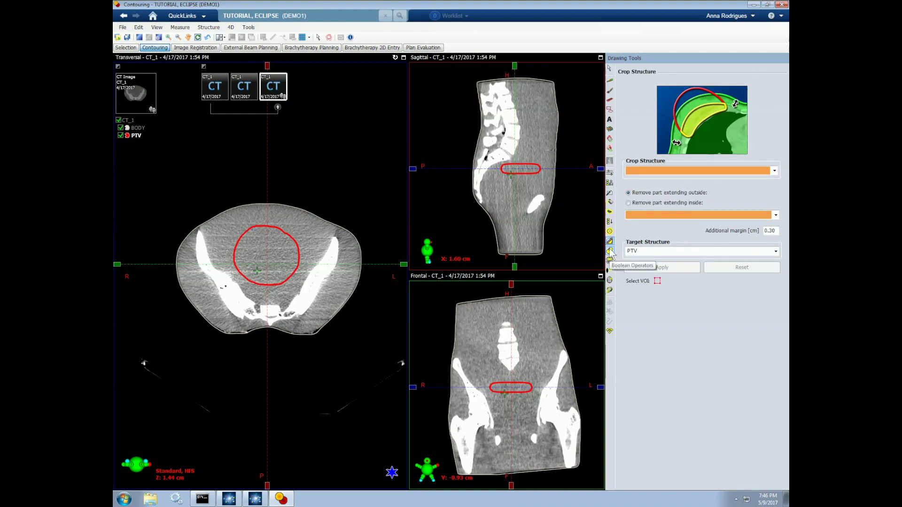
Step: Create a yellow Bladder structure of type Organ and paint it over the anterior part of the PTV with the 2D Brush at 4.1 cm diameter
click(610, 251)
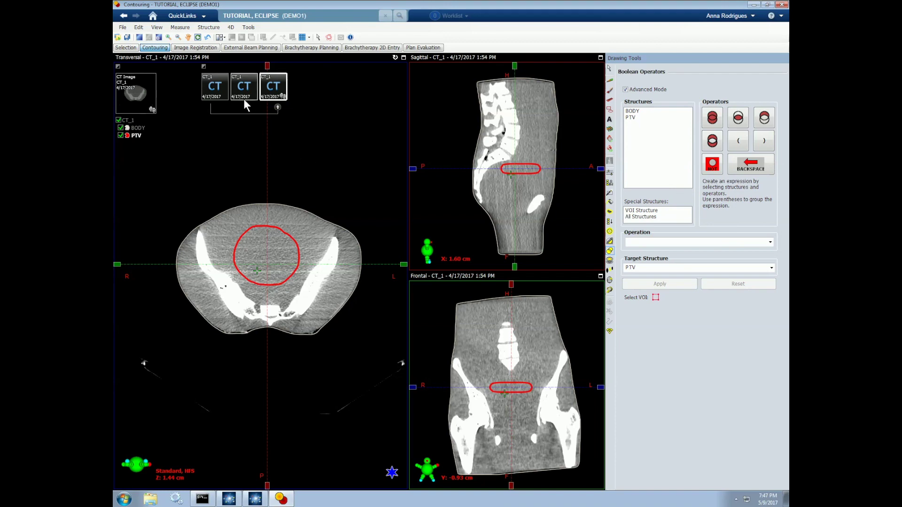
click(208, 27)
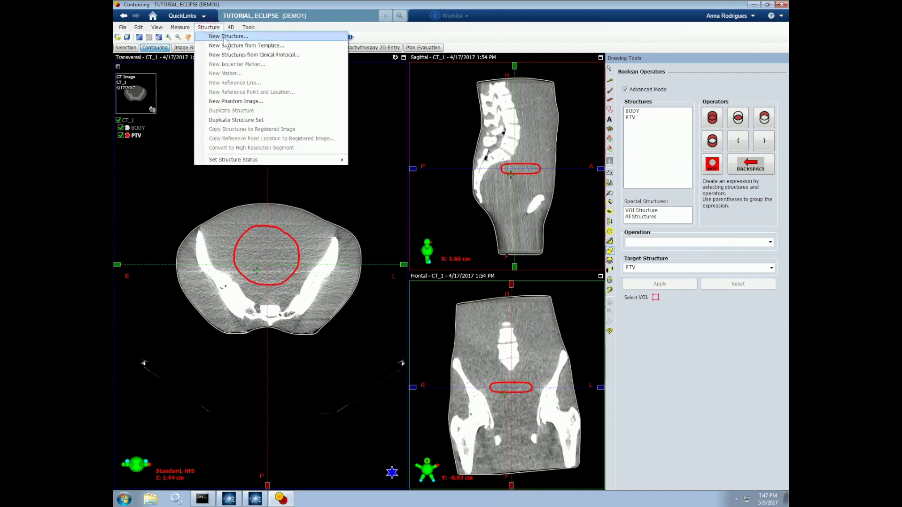
click(229, 36)
text(Balloonbladd)
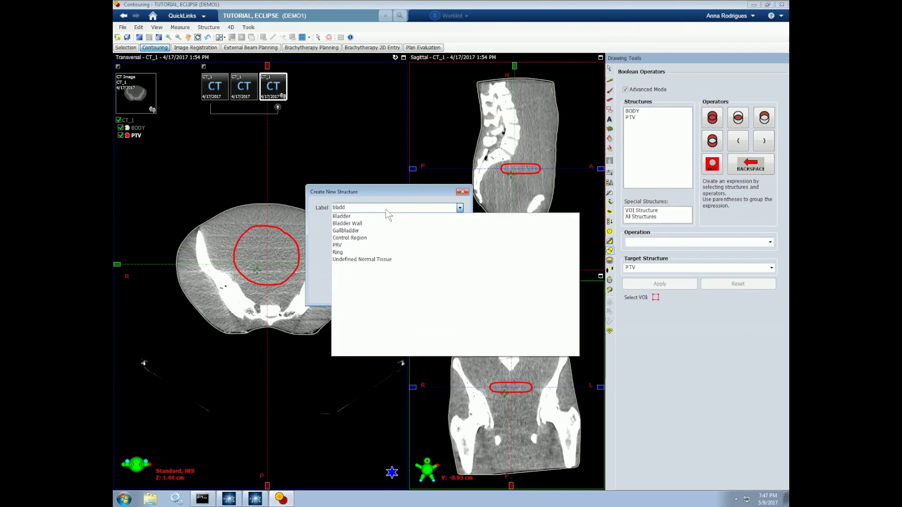
click(371, 217)
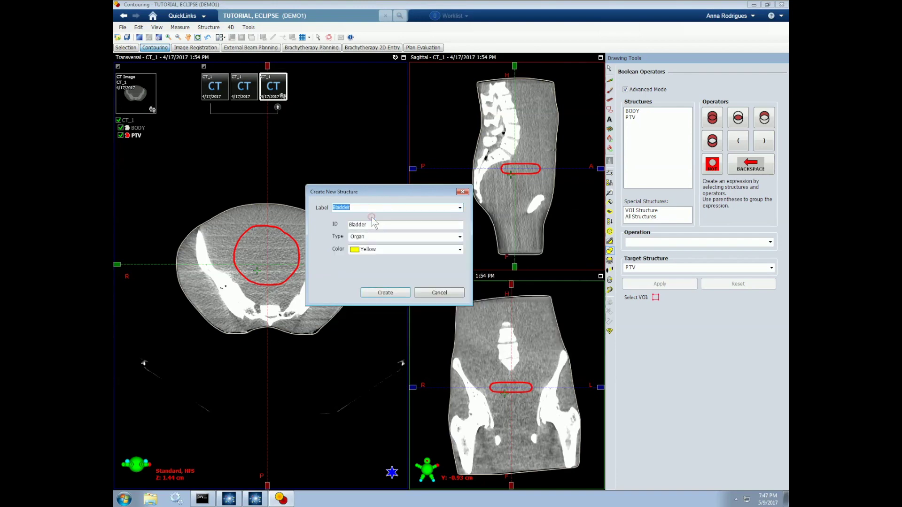
click(460, 207)
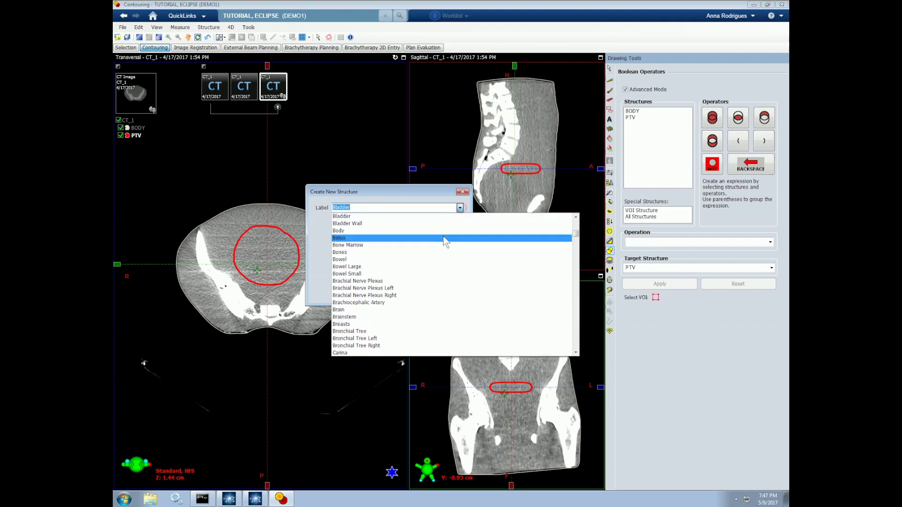
click(311, 240)
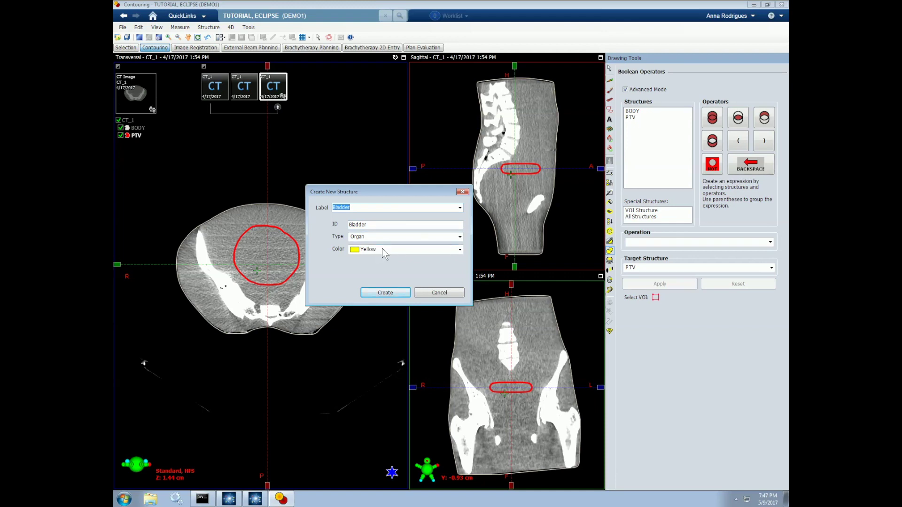
click(385, 291)
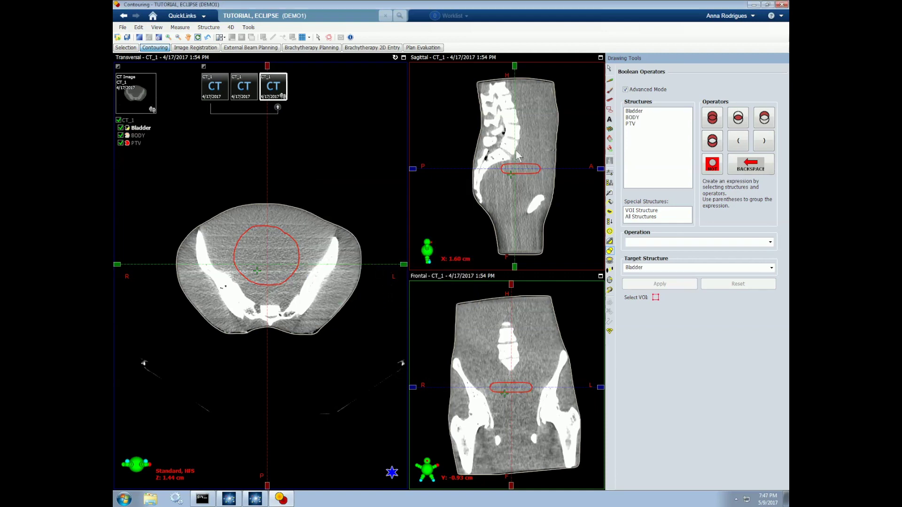
click(610, 90)
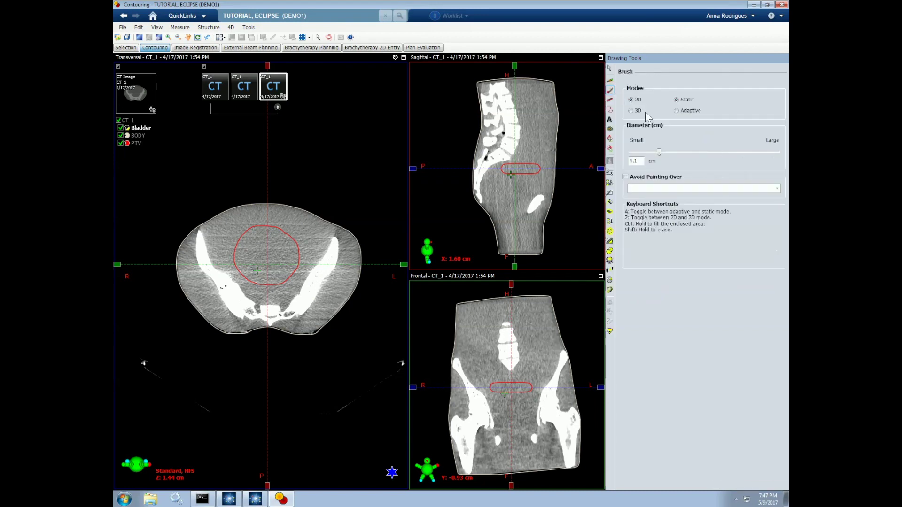
mouse_move(252, 226)
mouse_down()
mouse_move(268, 234)
mouse_move(273, 221)
mouse_up()
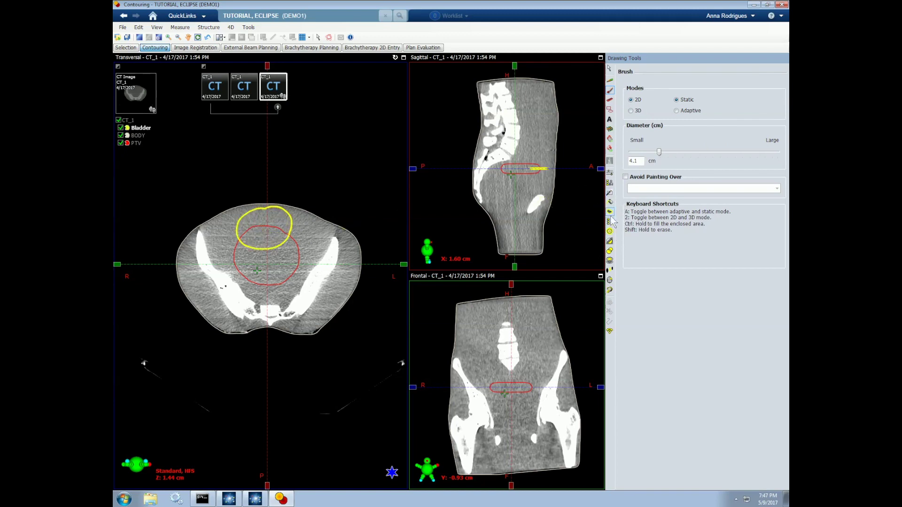
Step: Subtract the Bladder from the PTV with the Boolean operation PTV - Bladder, using PTV as the target structure
click(610, 250)
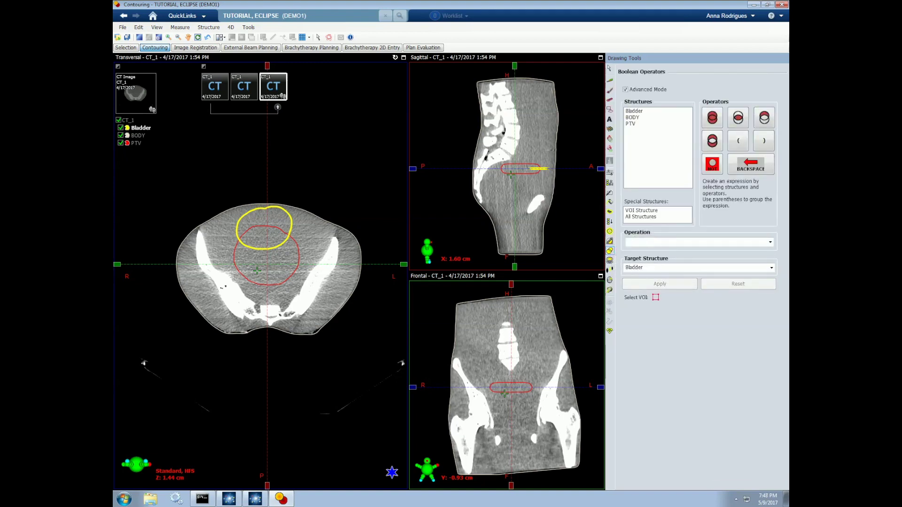
click(658, 118)
click(635, 124)
double_click(636, 126)
click(765, 120)
double_click(634, 111)
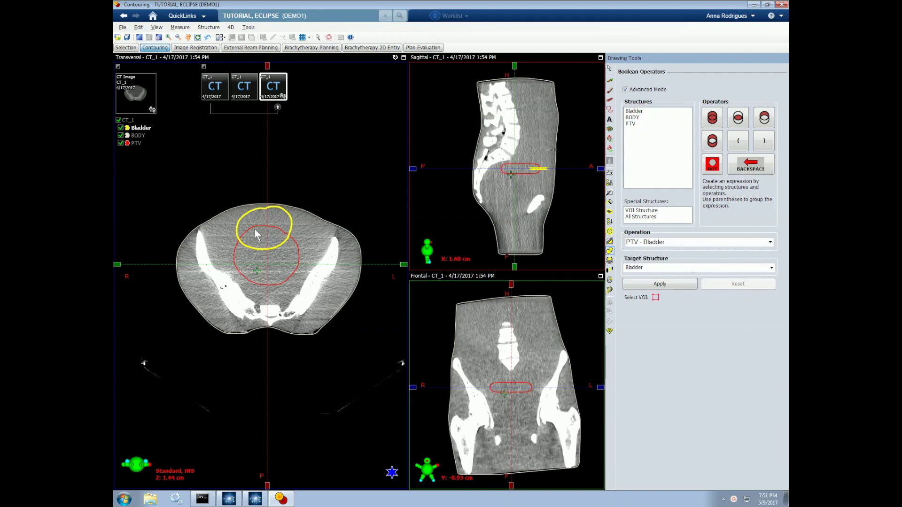
click(768, 270)
click(642, 298)
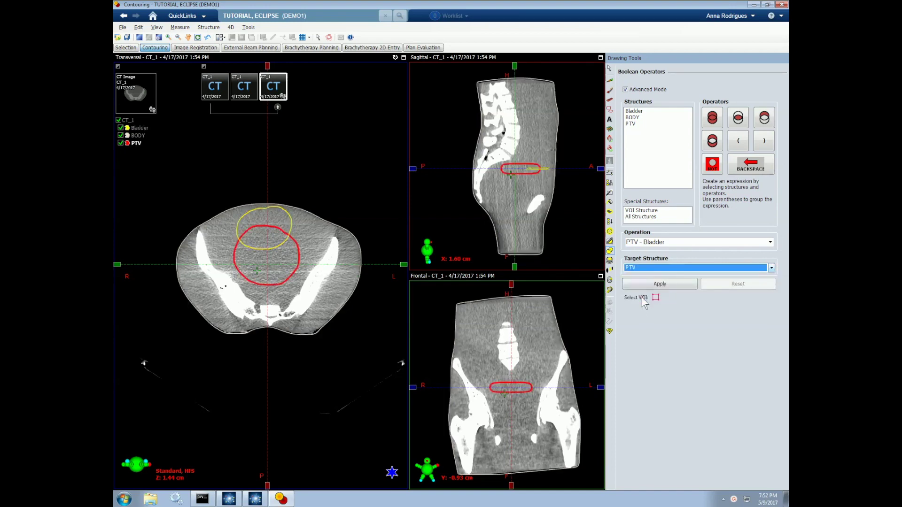
click(660, 284)
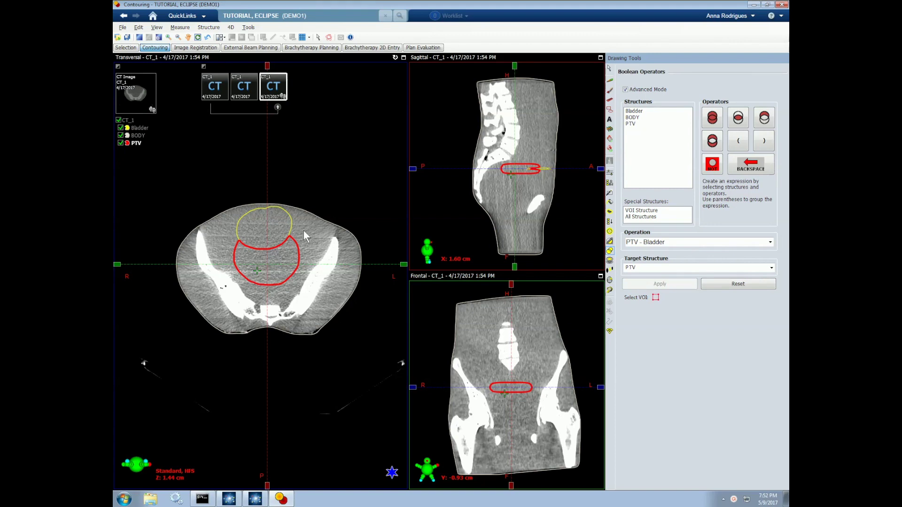
Step: Extend the PTV segmentation plane by plane toward the head with the Extend Segmentation tool
click(610, 260)
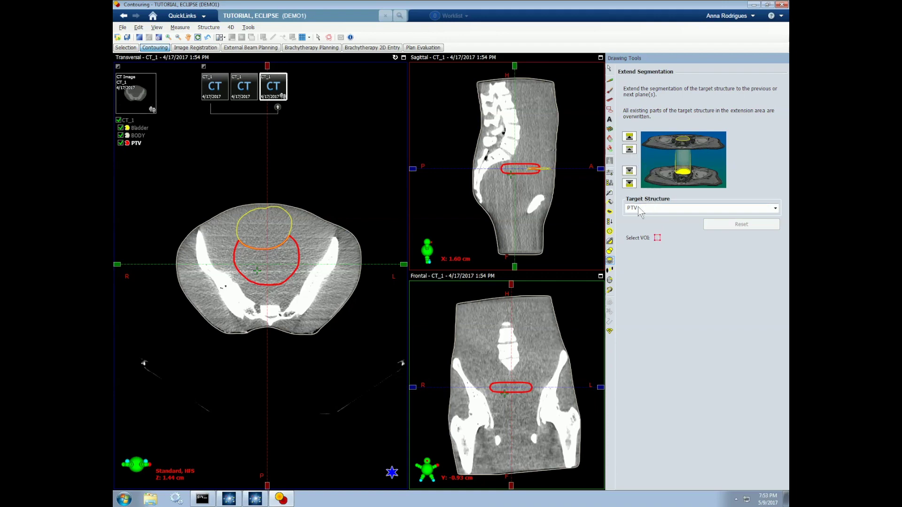
click(630, 149)
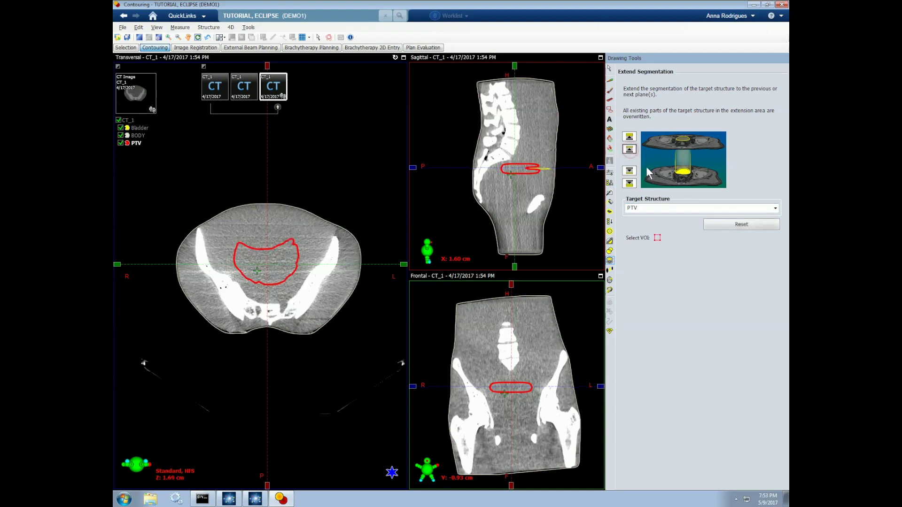
drag(600, 168, 599, 163)
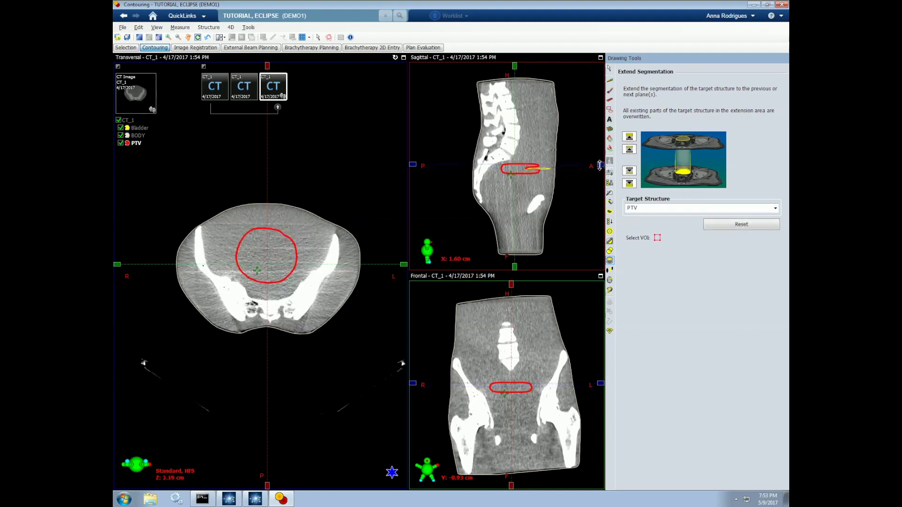
click(630, 149)
click(629, 150)
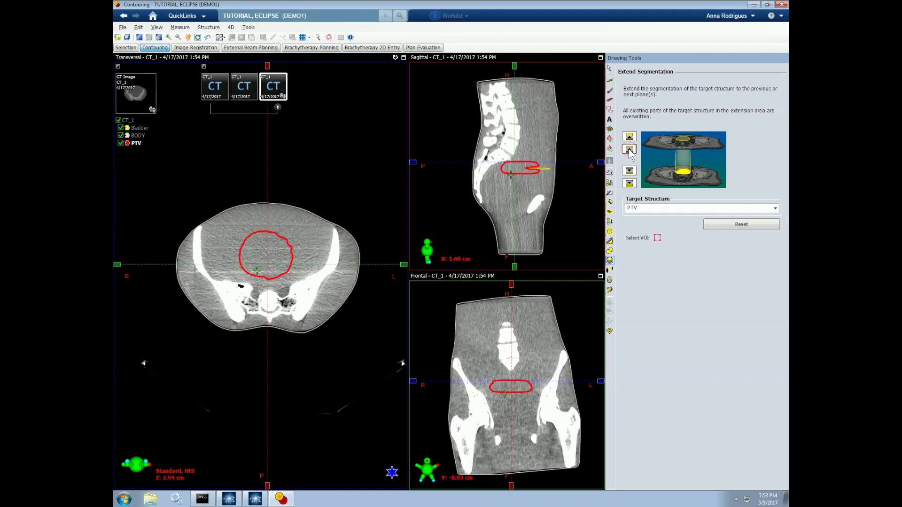
Step: Extend the PTV segmentation plane by plane toward the feet, continuing past its lower edge
click(630, 171)
click(630, 171)
click(630, 171)
drag(602, 164, 602, 171)
click(629, 172)
click(630, 172)
click(631, 173)
click(631, 173)
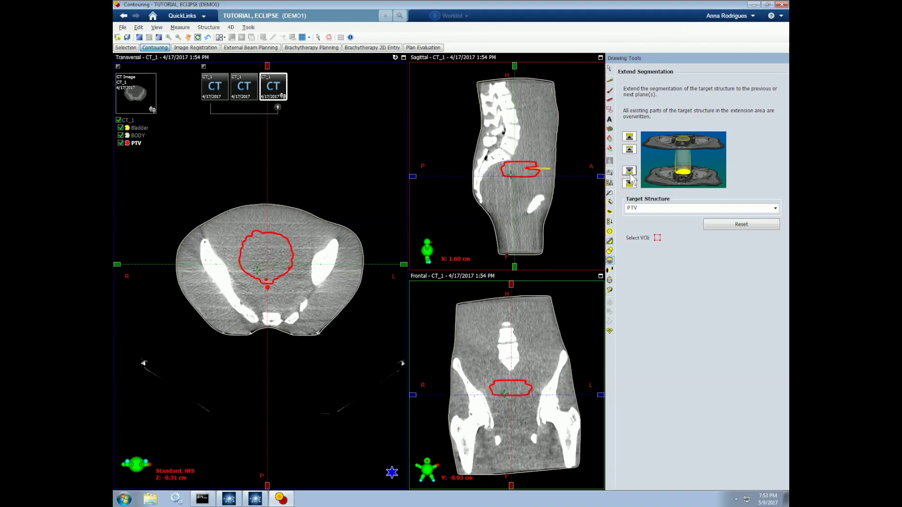
Step: Review the settings of the Interpolate Structure and Segment High Density Artifacts tools for the PTV
click(610, 270)
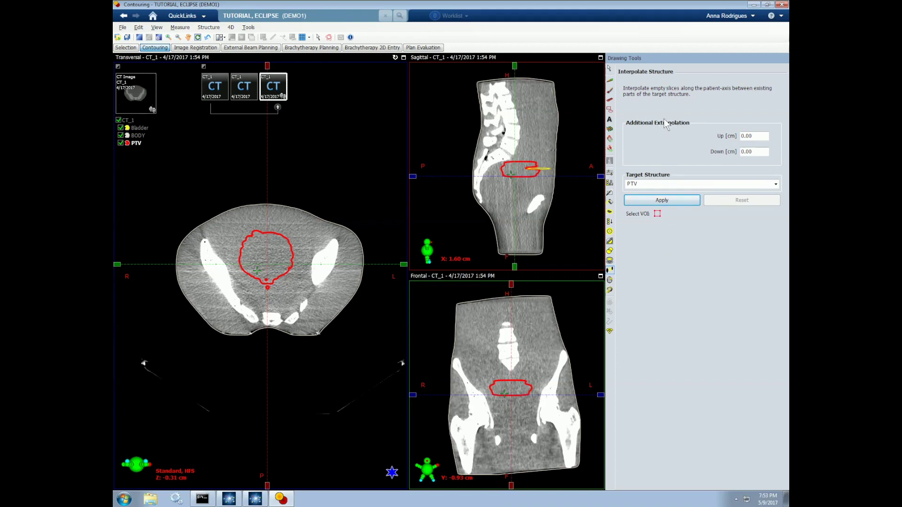
click(610, 280)
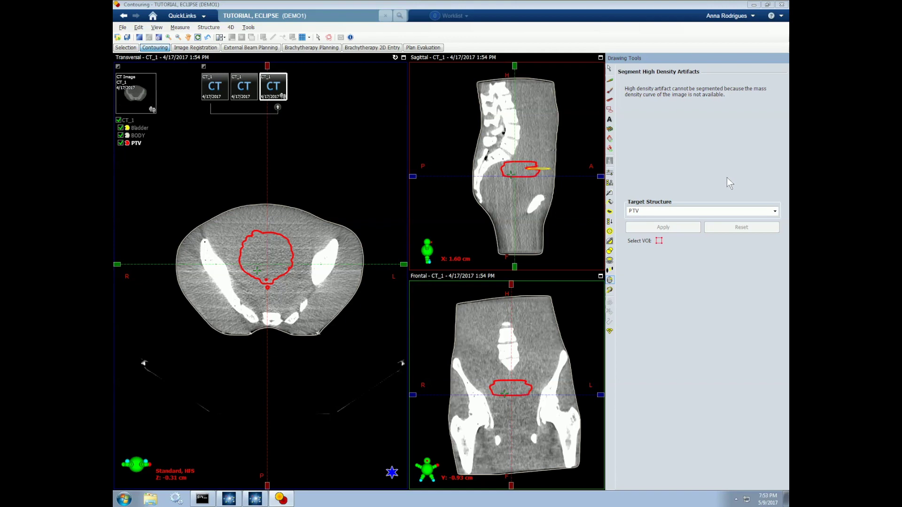
Step: Clear the contours of both the PTV and the Bladder from all planes
click(609, 290)
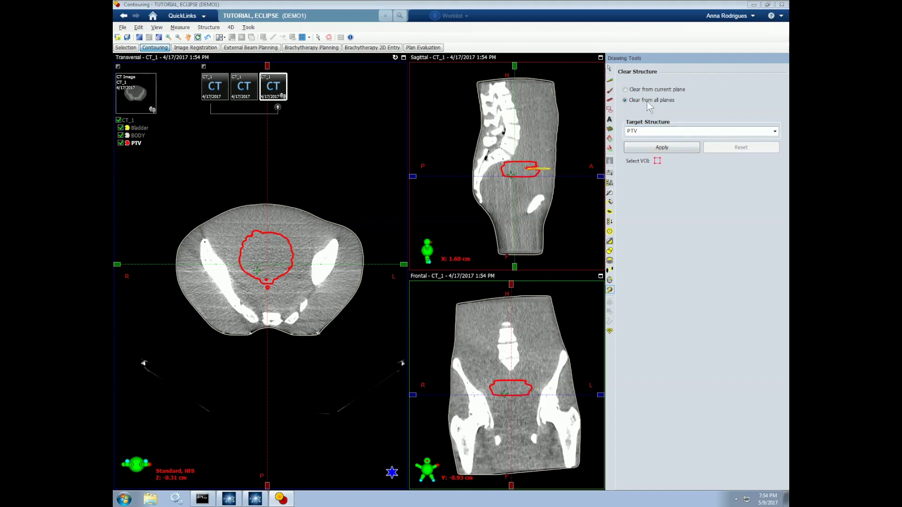
click(662, 148)
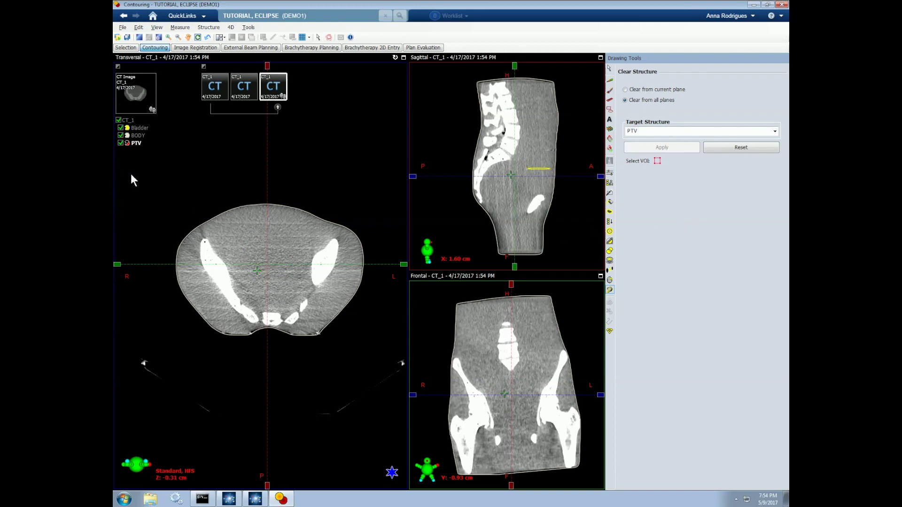
right_click(136, 128)
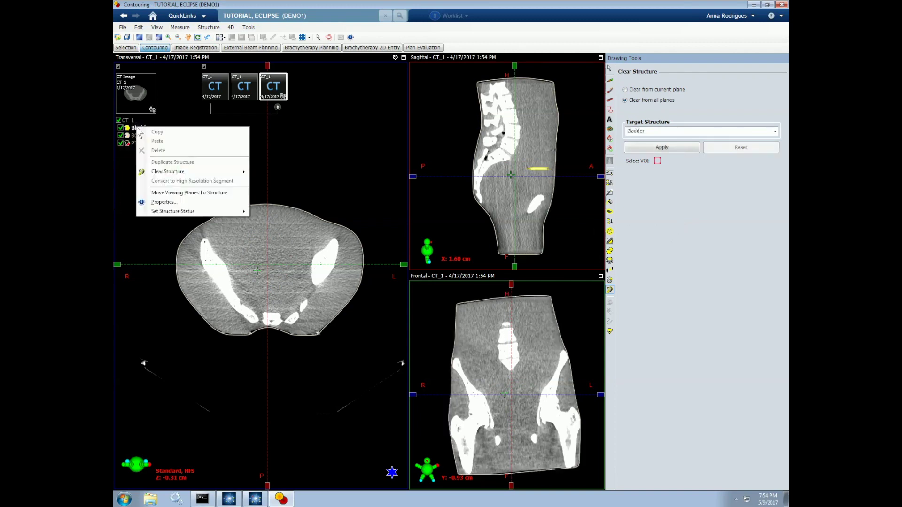
mouse_move(207, 171)
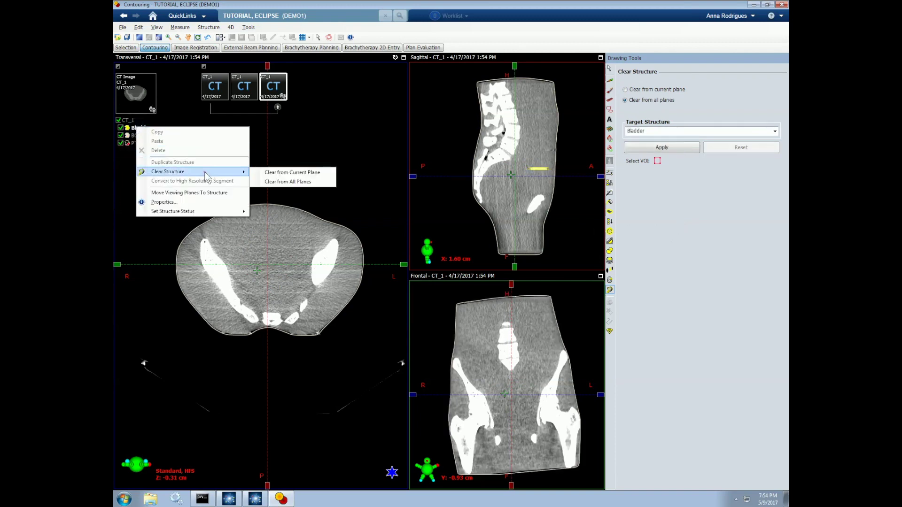
click(291, 182)
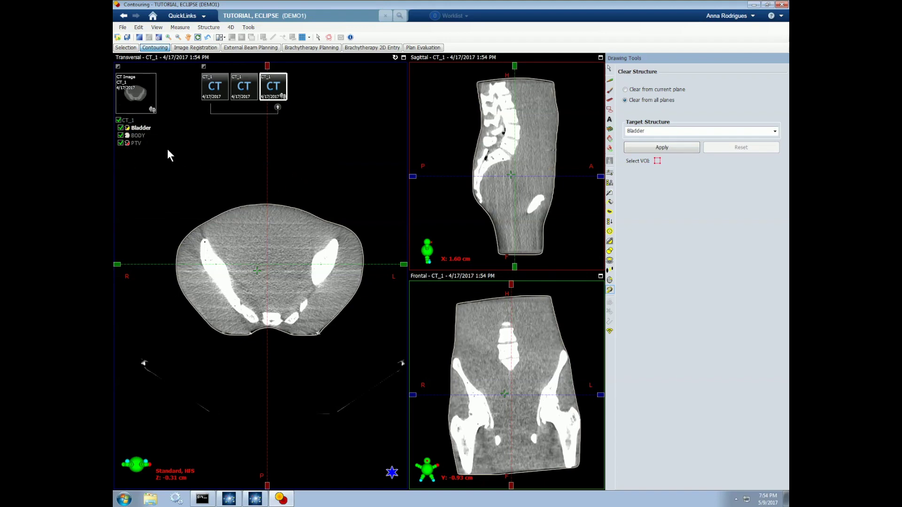
Step: Move the viewing planes to the BODY structure and deselect it
right_click(138, 136)
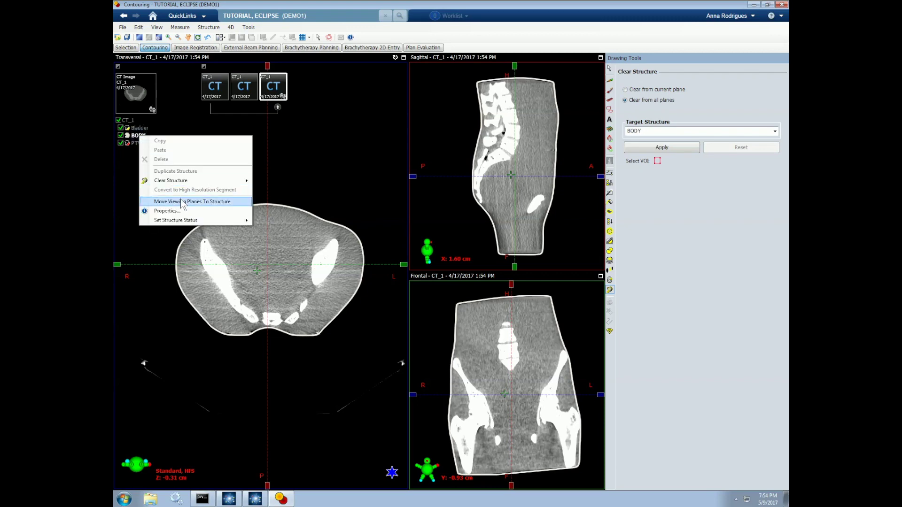
click(234, 201)
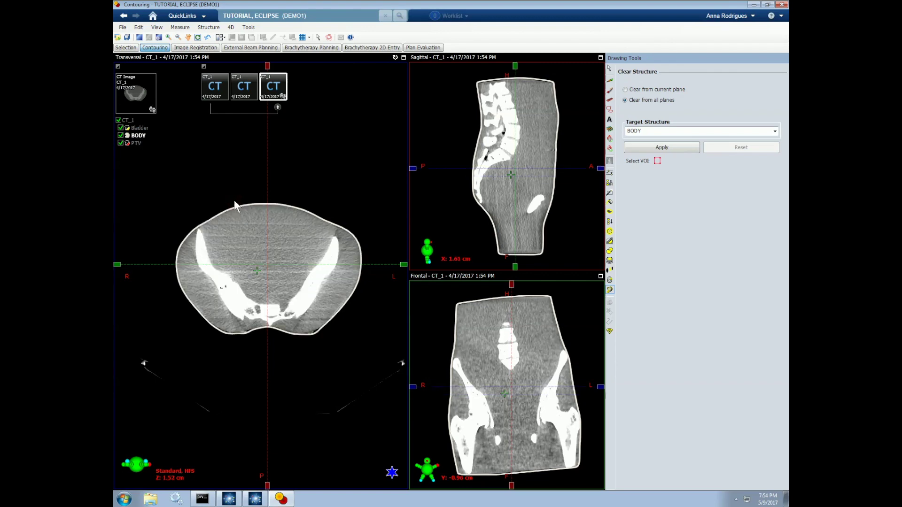
click(342, 179)
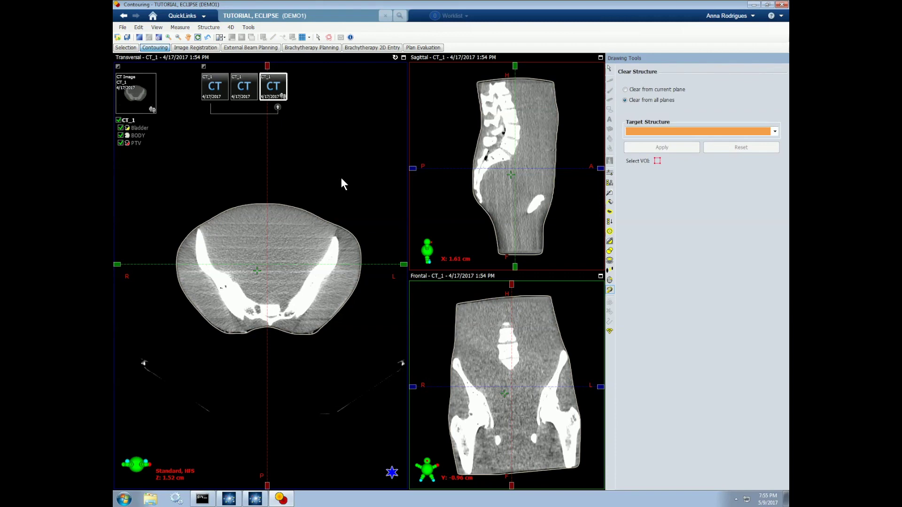
Step: Add a new isocenter marker to the CT_1 structure set, keeping the proposed ID and location
right_click(132, 121)
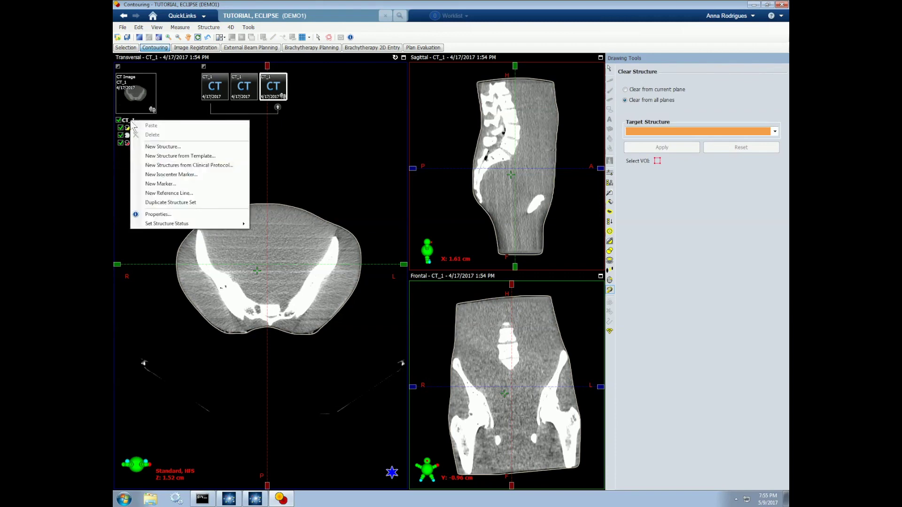
click(199, 174)
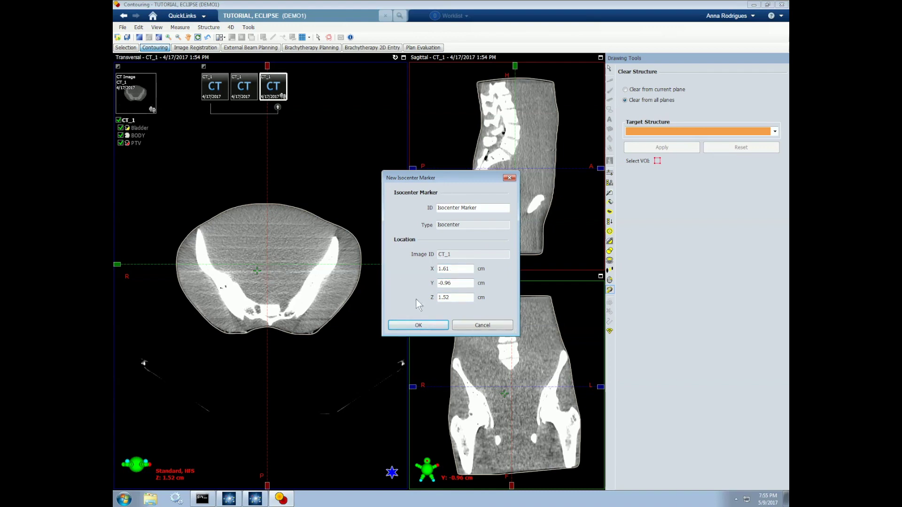
click(418, 326)
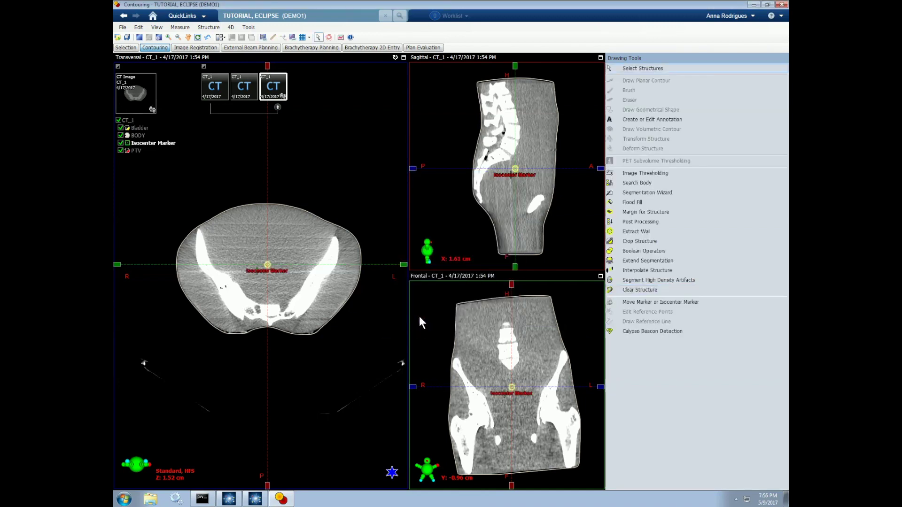
Step: Move the isocenter marker to the coordinates X 2.00, Y -5.00 and Z 0.00 cm
click(660, 302)
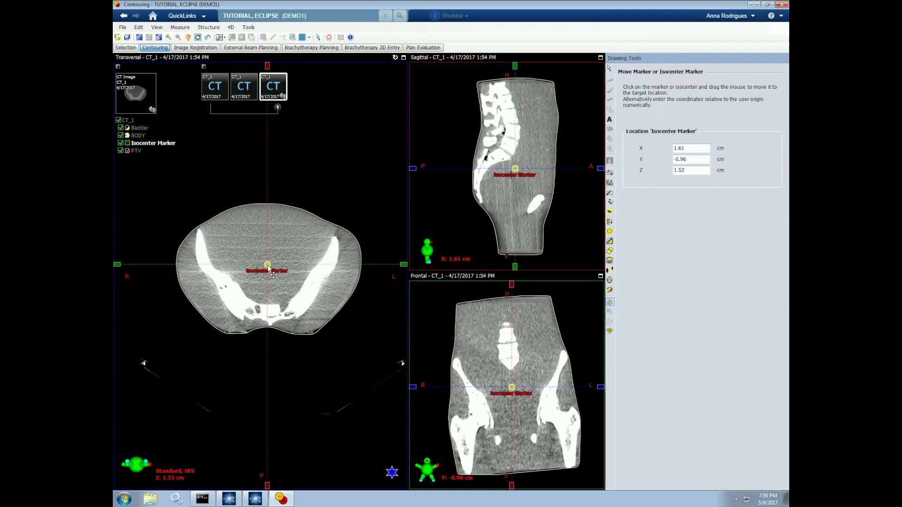
double_click(691, 149)
text(2)
key(Tab)
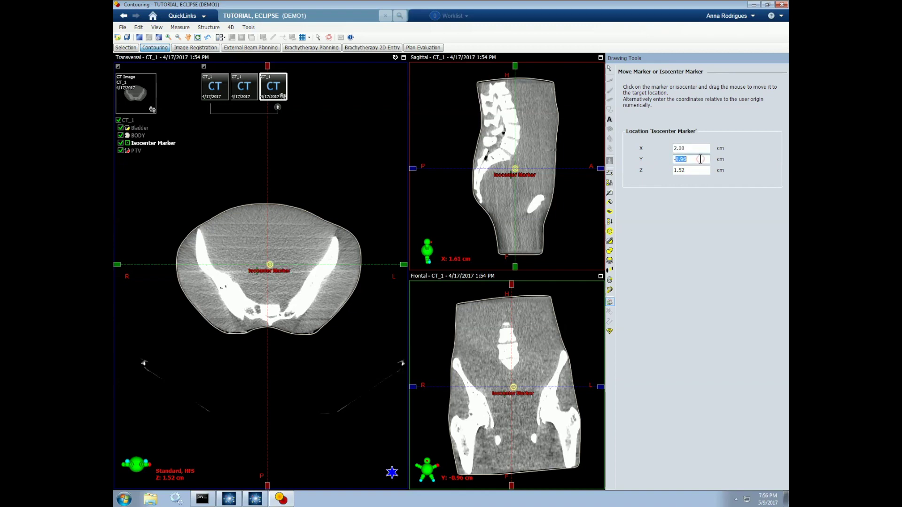
text(-5)
double_click(689, 169)
text(0)
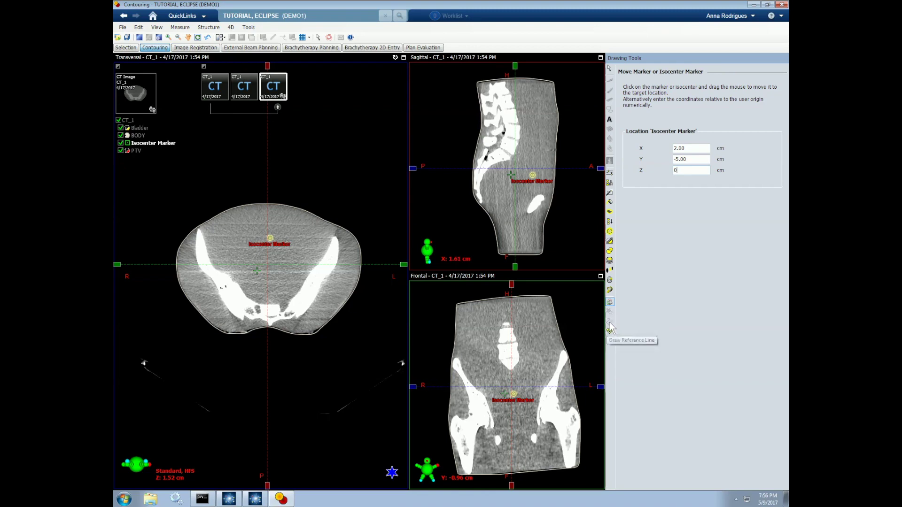
key(Tab)
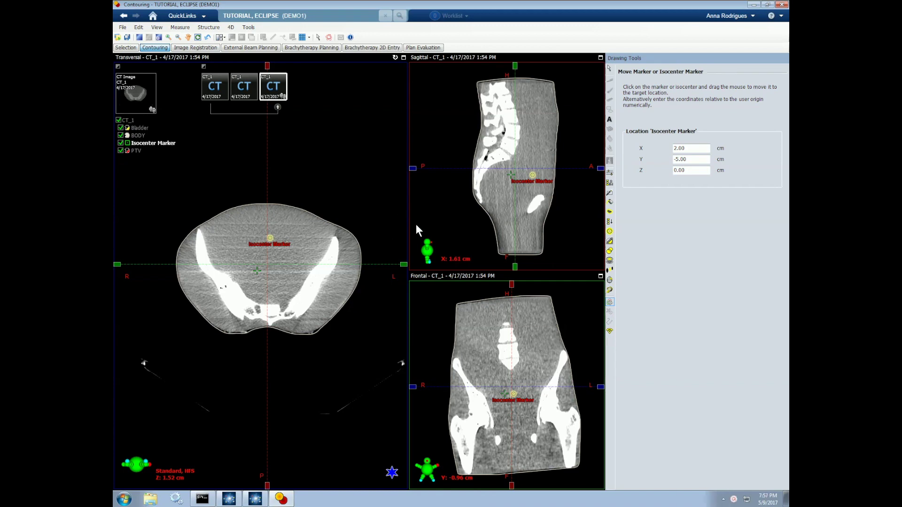
Step: View the Calypso Beacon Detection tool's options and return to structure selection
click(610, 330)
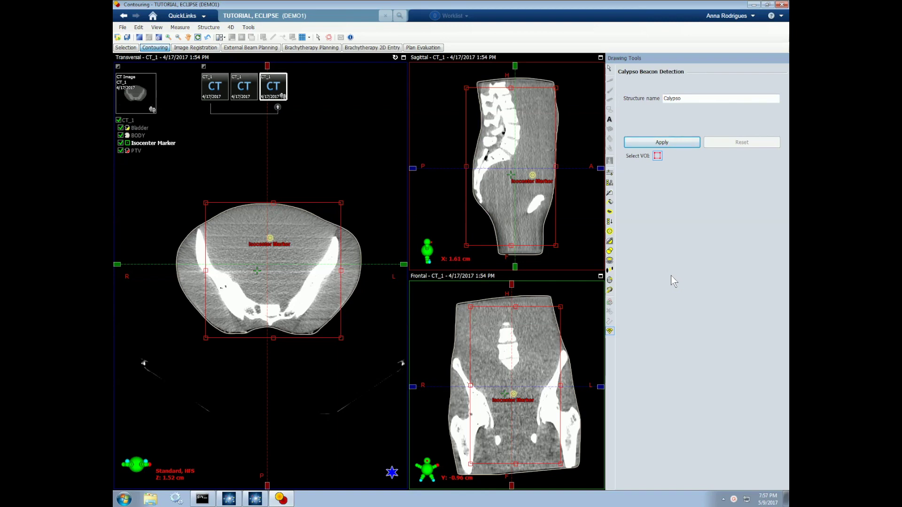
click(610, 69)
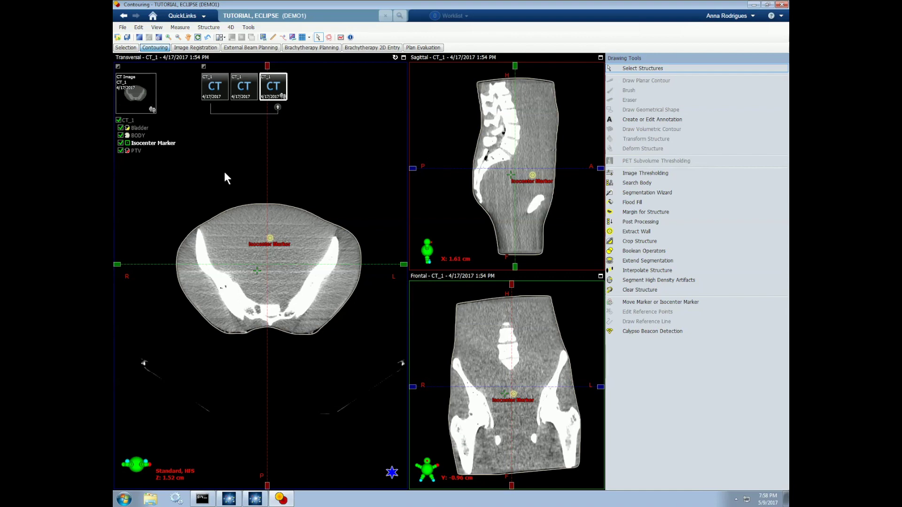
Step: Select the PTV and draw a rounded planar contour in the middle of the pelvis on the transversal slice at about Z 0.69 cm
click(136, 151)
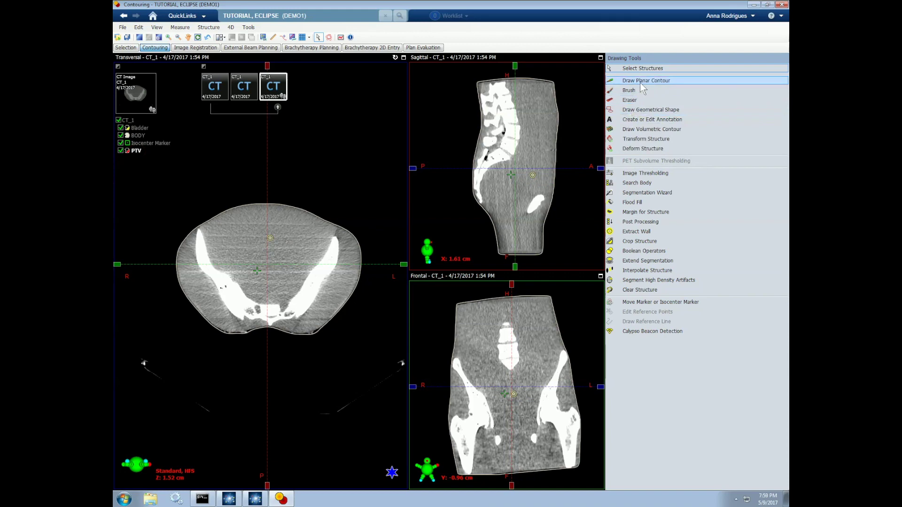
click(652, 81)
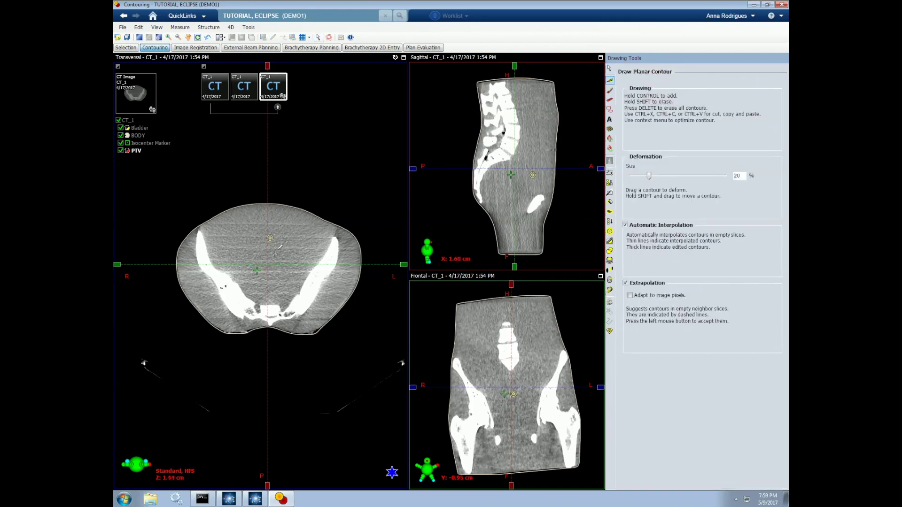
scroll(274, 253, down, 3)
mouse_move(270, 252)
mouse_down()
mouse_move(252, 266)
mouse_move(282, 254)
mouse_move(271, 252)
mouse_up()
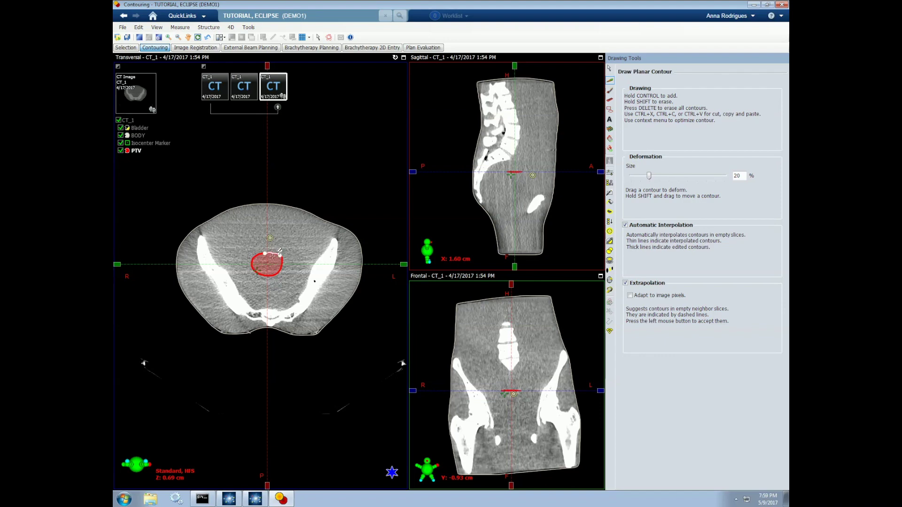
Step: Draw further rounded PTV planar contours on spaced transversal slices toward the feet, leaving the slices between them to automatic interpolation
scroll(274, 255, down, 1)
scroll(274, 254, down, 1)
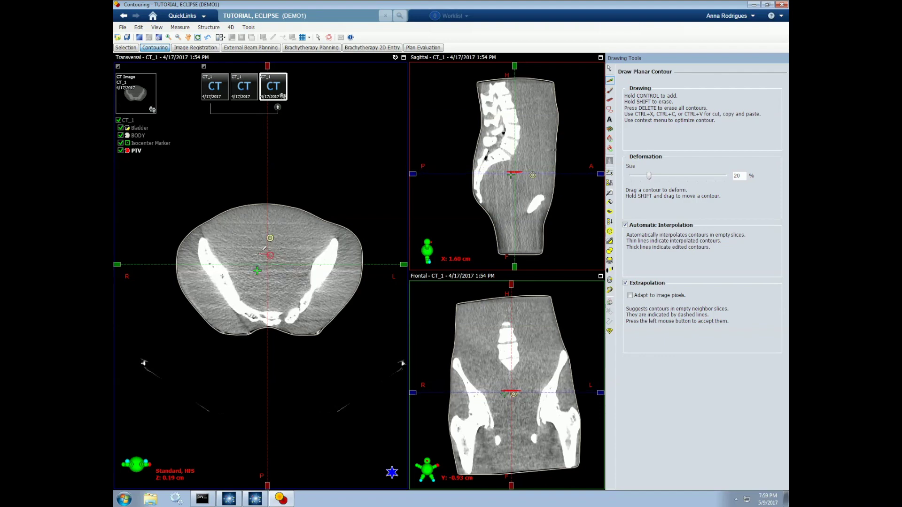
drag(268, 267, 286, 257)
scroll(270, 254, down, 3)
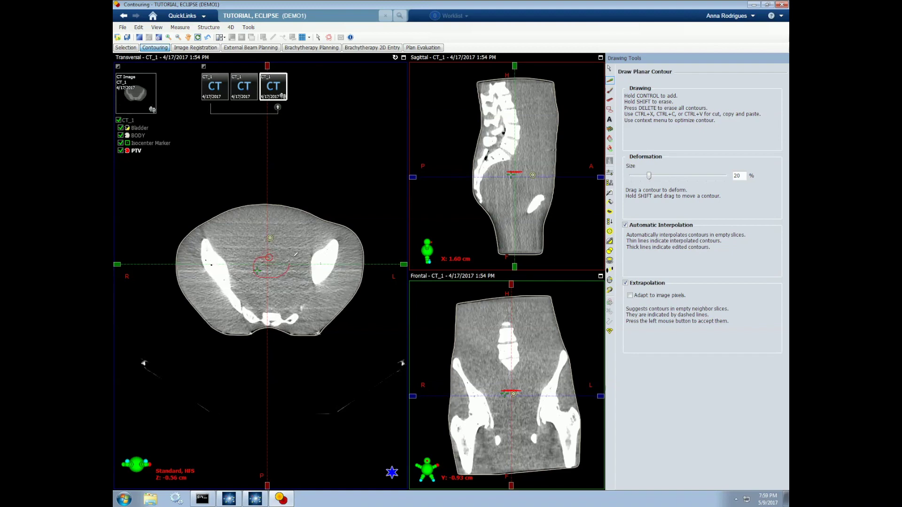
click(269, 257)
scroll(268, 256, down, 3)
mouse_move(269, 249)
mouse_down()
mouse_move(271, 272)
mouse_move(272, 255)
mouse_up()
scroll(271, 253, down, 3)
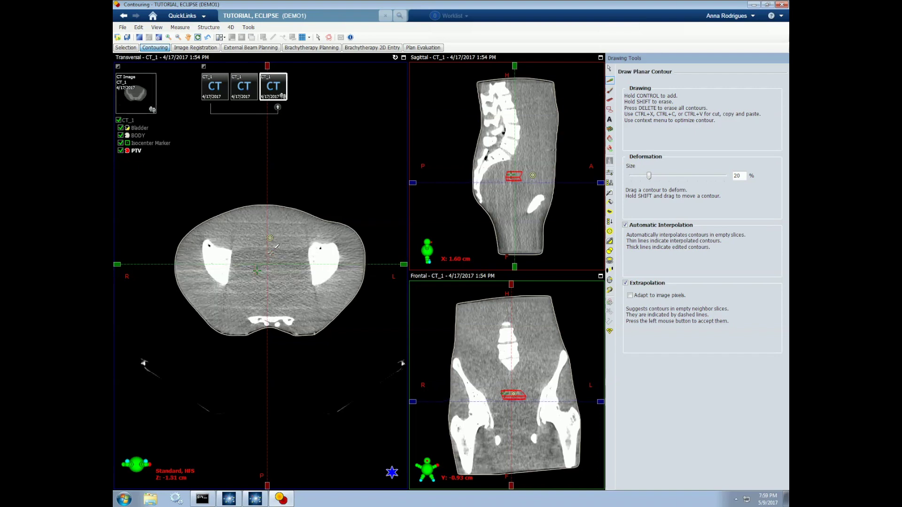
click(271, 252)
scroll(268, 253, down, 3)
mouse_move(259, 261)
mouse_down()
mouse_move(282, 267)
mouse_move(273, 249)
mouse_up()
scroll(277, 251, up, 9)
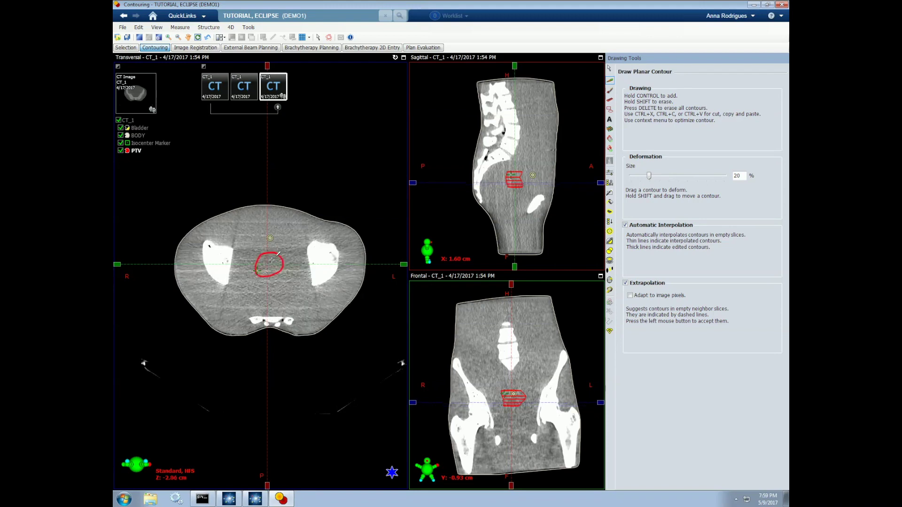
scroll(278, 254, up, 10)
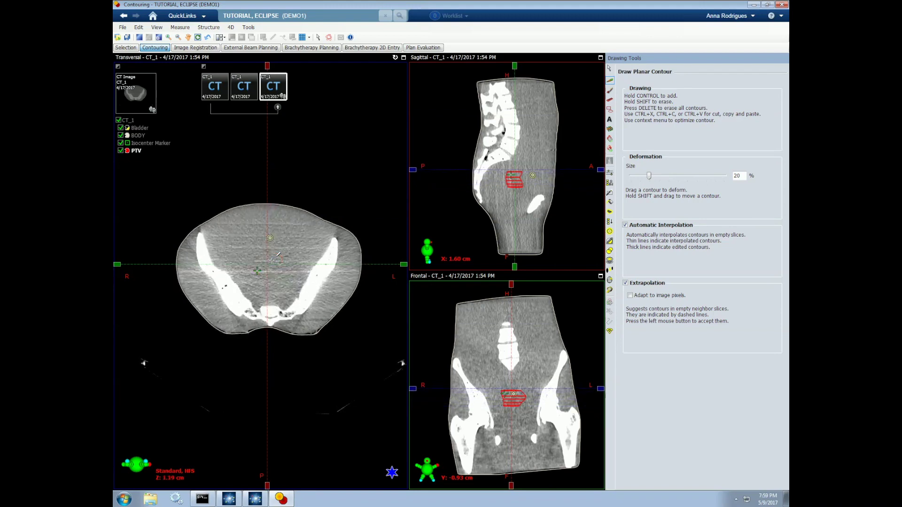
Step: Redraw the anterior edge of the PTV contour on the slices at about Z -0.56 and -1.31 cm, and return to structure selection
scroll(278, 254, down, 10)
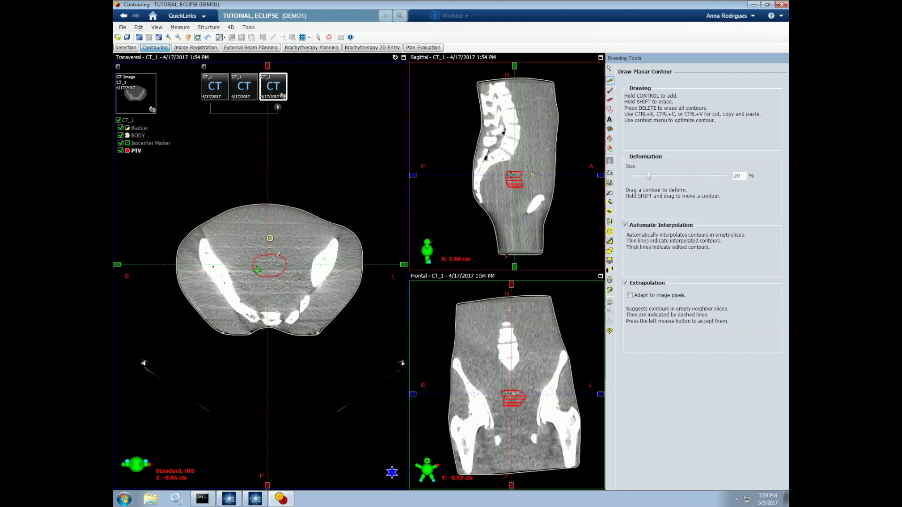
mouse_move(267, 256)
mouse_down()
mouse_move(256, 257)
mouse_move(266, 242)
mouse_move(264, 251)
mouse_up()
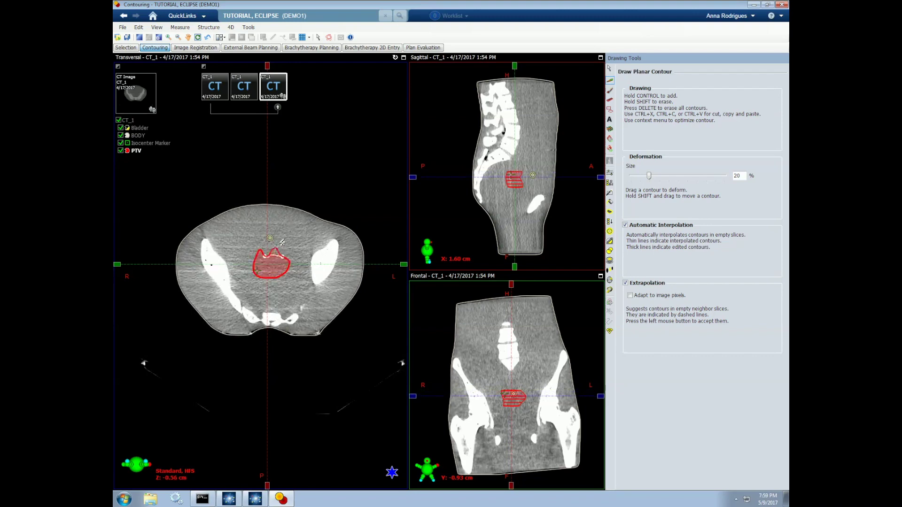
scroll(272, 246, down, 4)
mouse_move(273, 246)
mouse_down()
mouse_move(278, 253)
mouse_move(261, 252)
mouse_move(265, 247)
mouse_up()
scroll(270, 249, down, 4)
scroll(267, 256, up, 7)
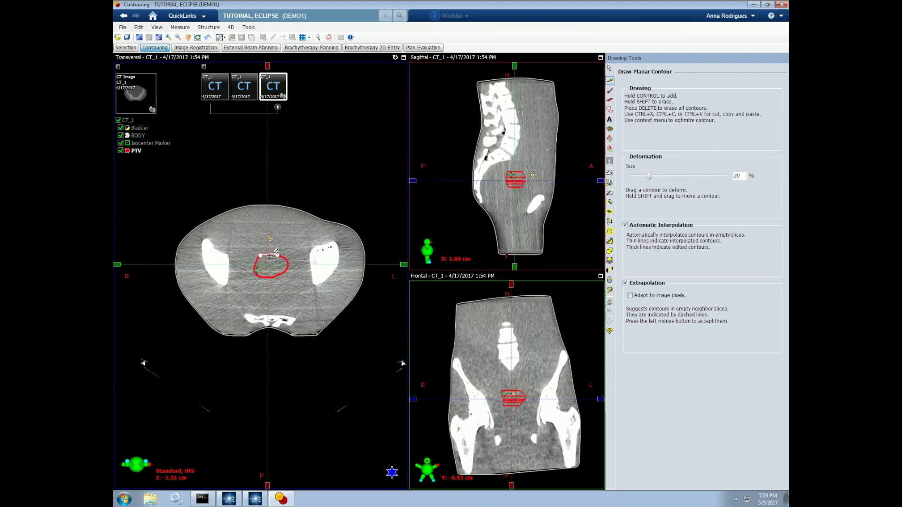
click(609, 69)
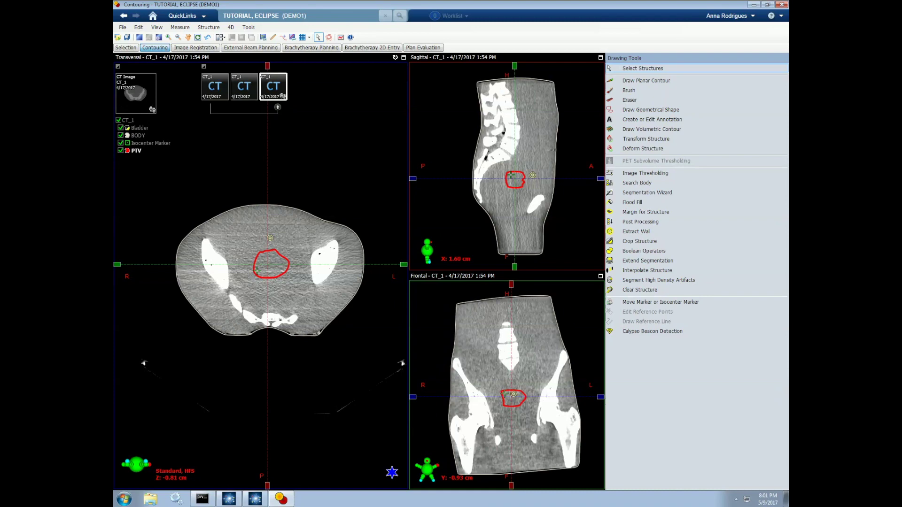
Step: Convert the PTV structure to a high resolution segment
right_click(134, 150)
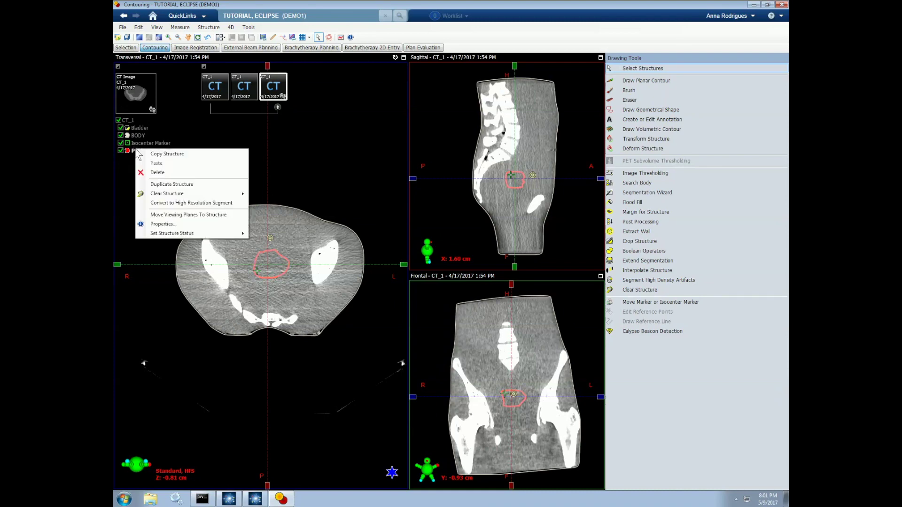
click(210, 203)
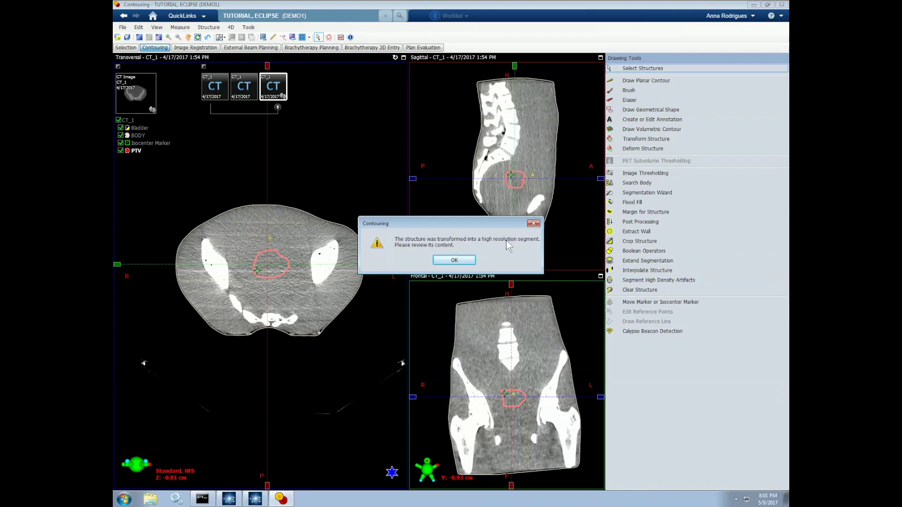
click(454, 259)
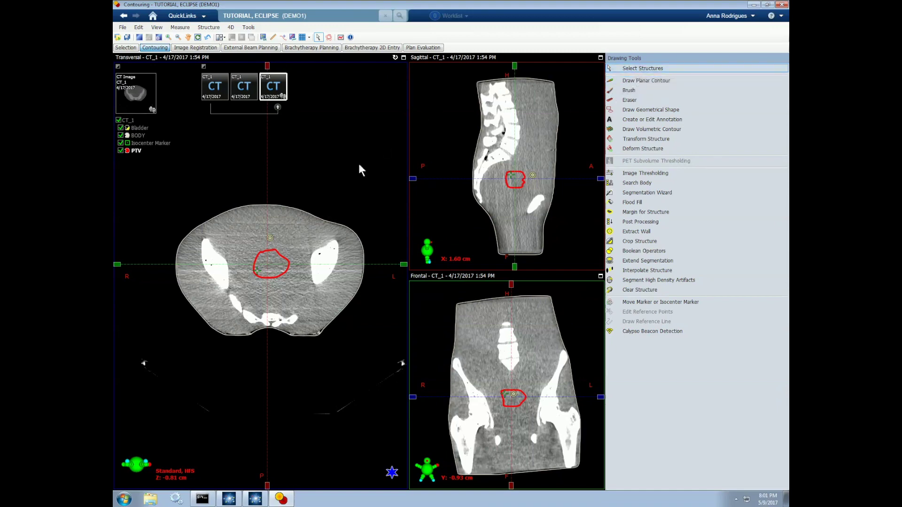
Step: Add an anterior bulge to the PTV contour on the current transversal slice with Draw Planar Contour
click(283, 260)
mouse_move(283, 261)
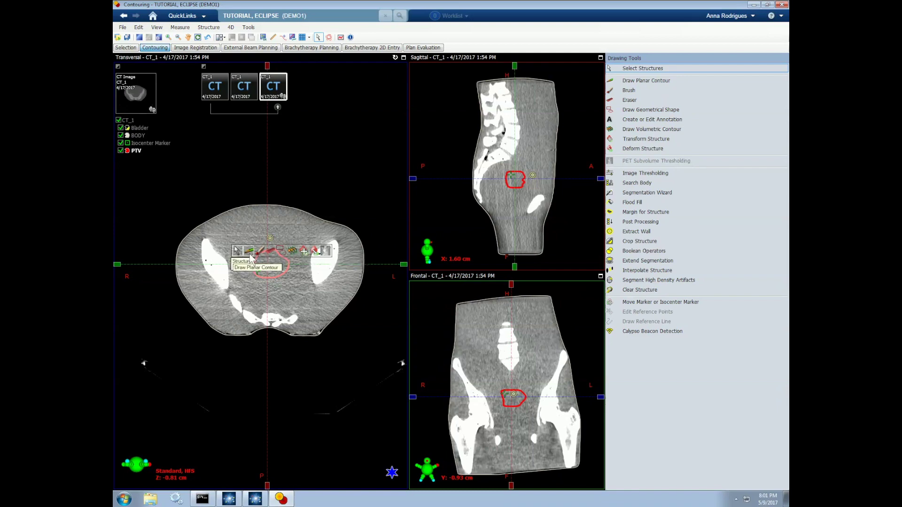
click(249, 252)
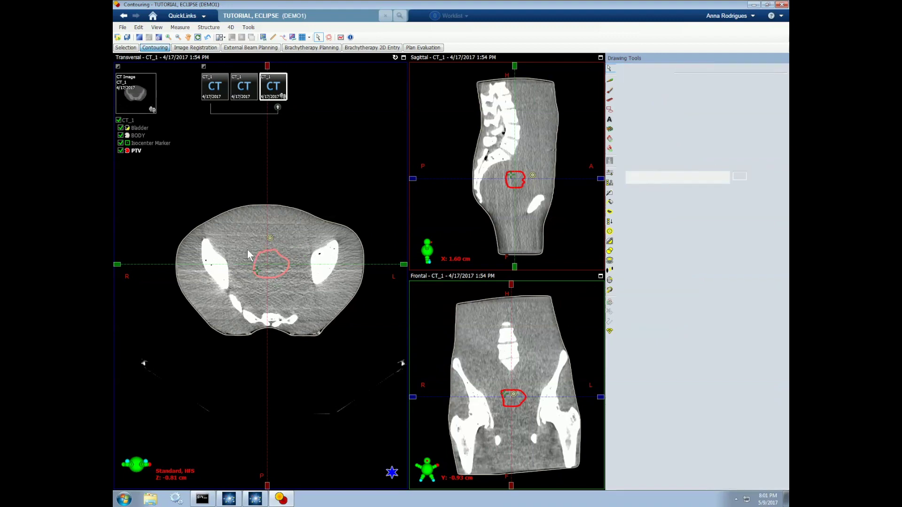
mouse_move(247, 252)
mouse_down()
mouse_move(256, 241)
mouse_move(284, 261)
mouse_move(248, 252)
mouse_up()
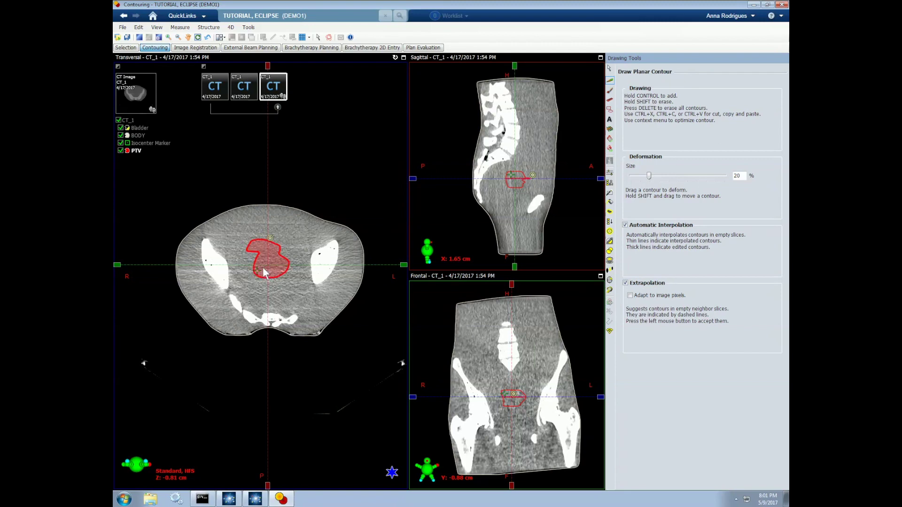
Step: Erase the anterior bulge from the PTV contour with the 2D static Eraser
right_click(280, 249)
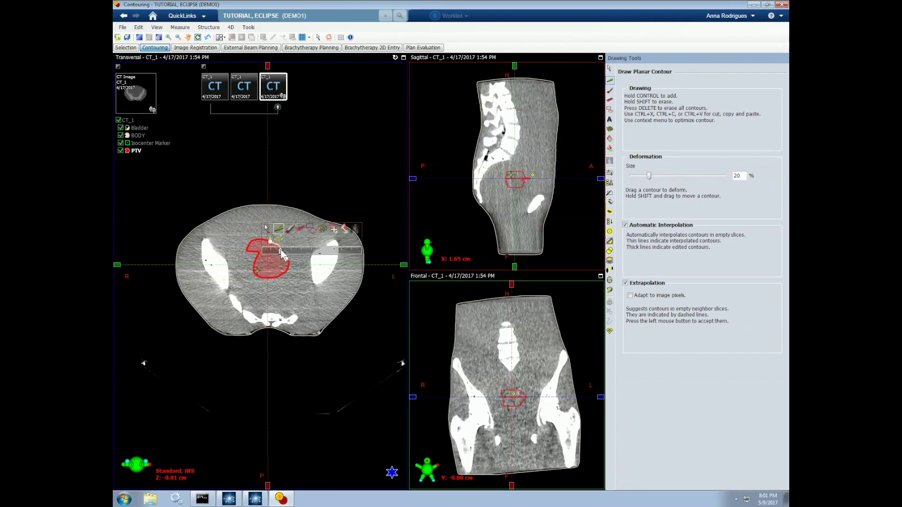
click(300, 230)
drag(232, 242, 286, 236)
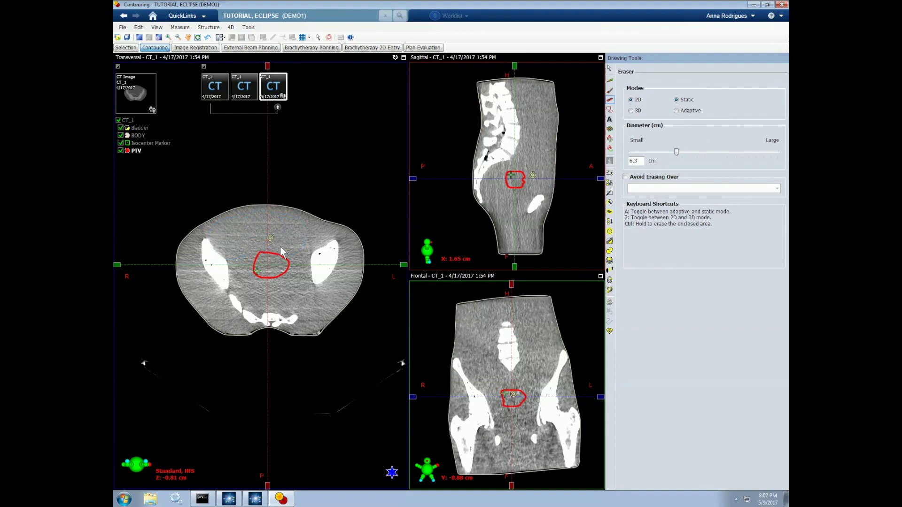
Step: Transform the PTV structure by moving it anteriorly and rotating it counter-clockwise in the transversal view
right_click(283, 256)
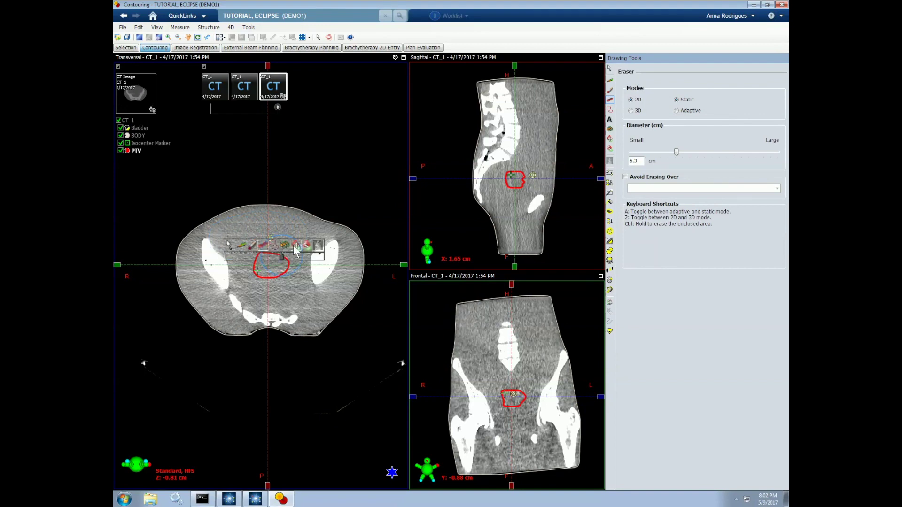
click(296, 246)
drag(280, 265, 309, 267)
right_click(294, 247)
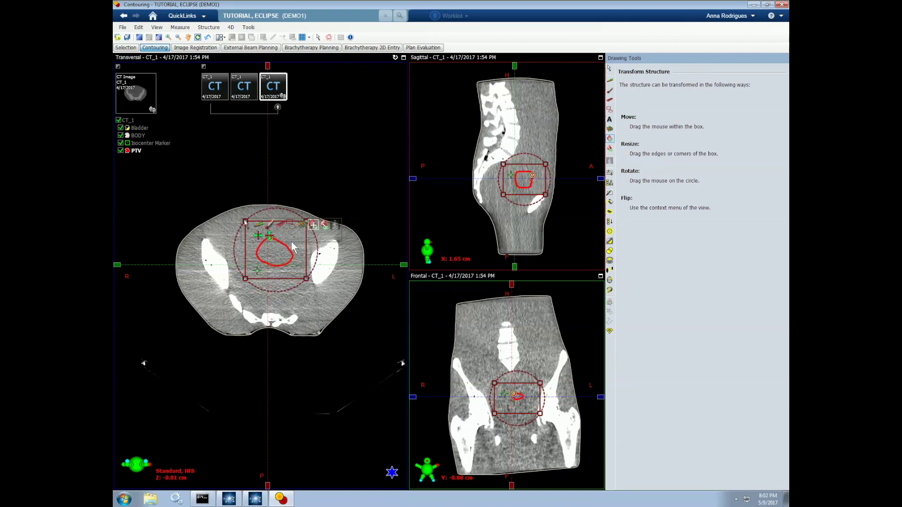
click(270, 237)
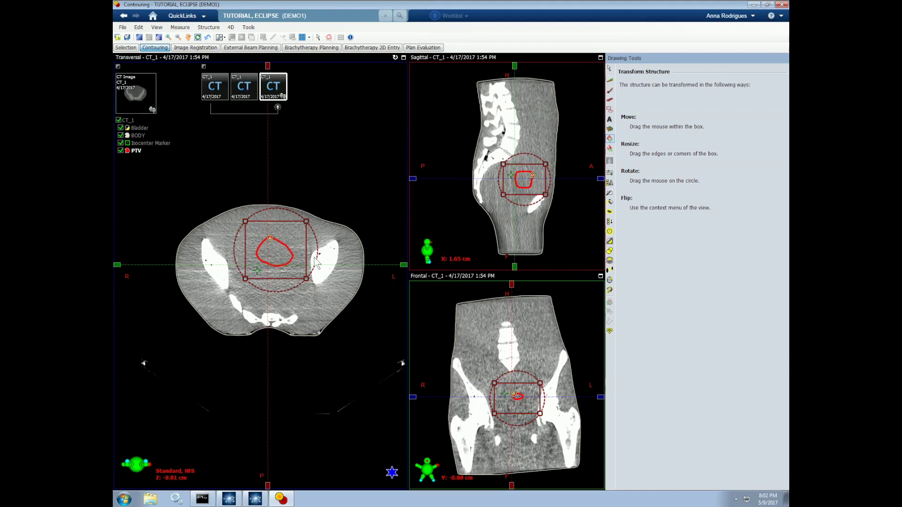
drag(314, 257, 260, 212)
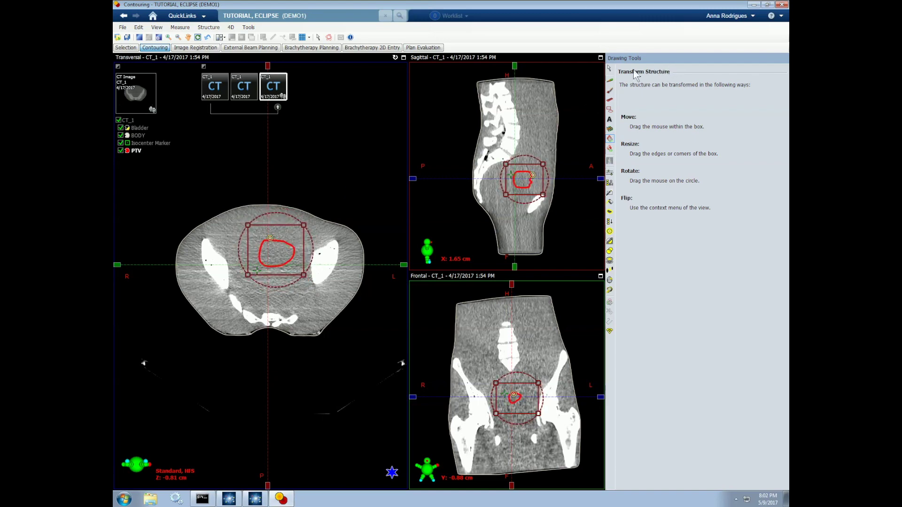
click(295, 208)
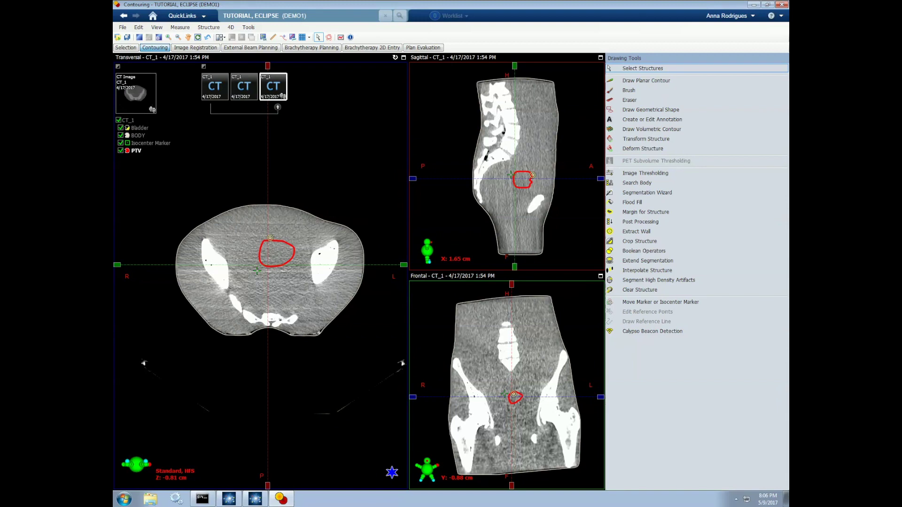
Step: Assign a CT value of 2000 HU to the PTV in its structure properties
right_click(136, 151)
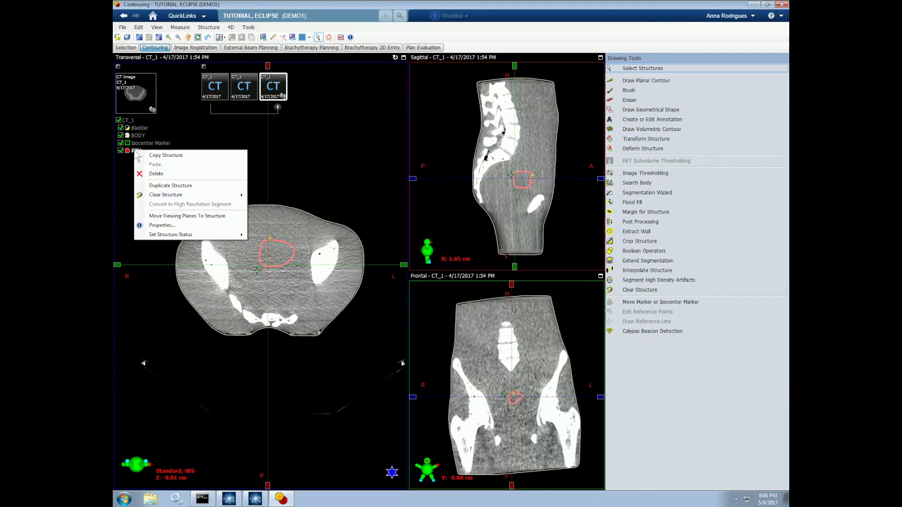
click(172, 225)
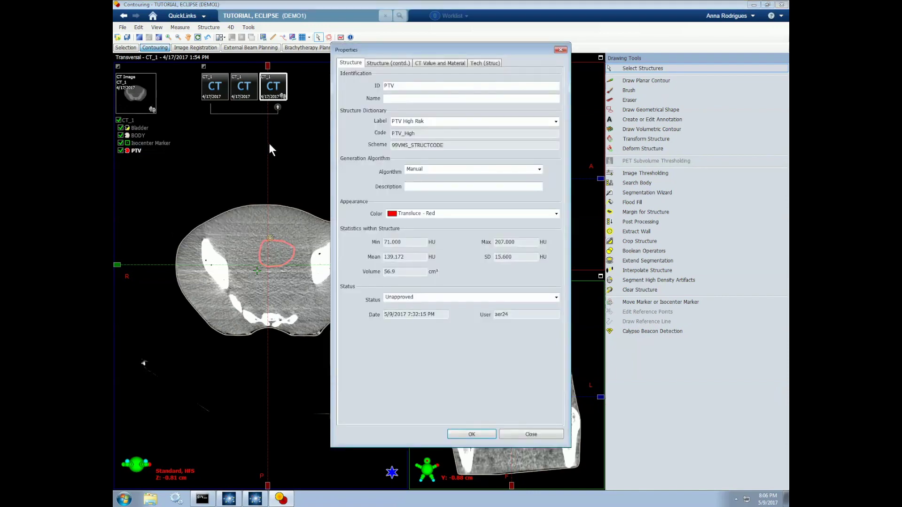
click(434, 62)
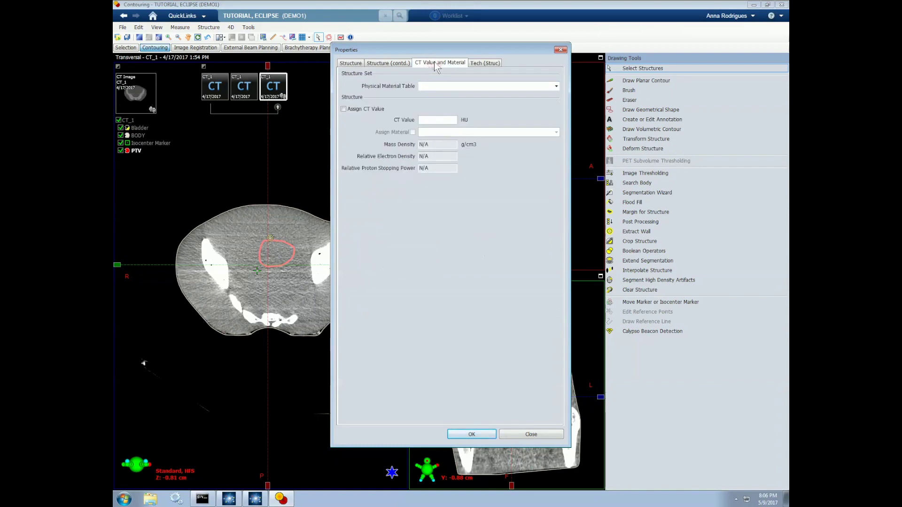
click(357, 108)
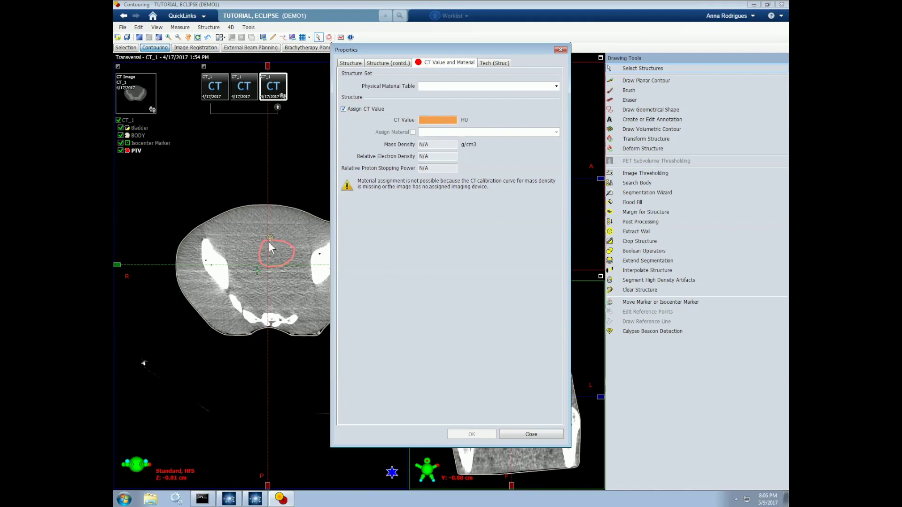
click(433, 120)
text(2000)
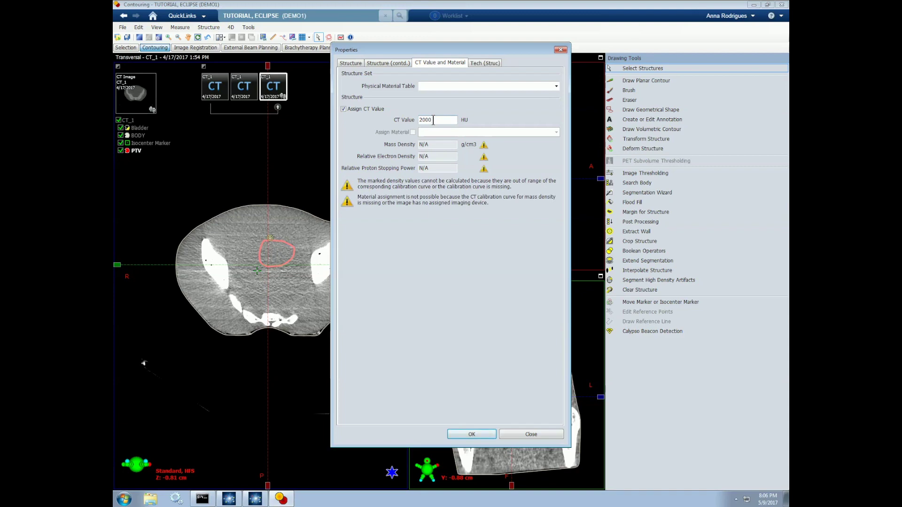
click(471, 434)
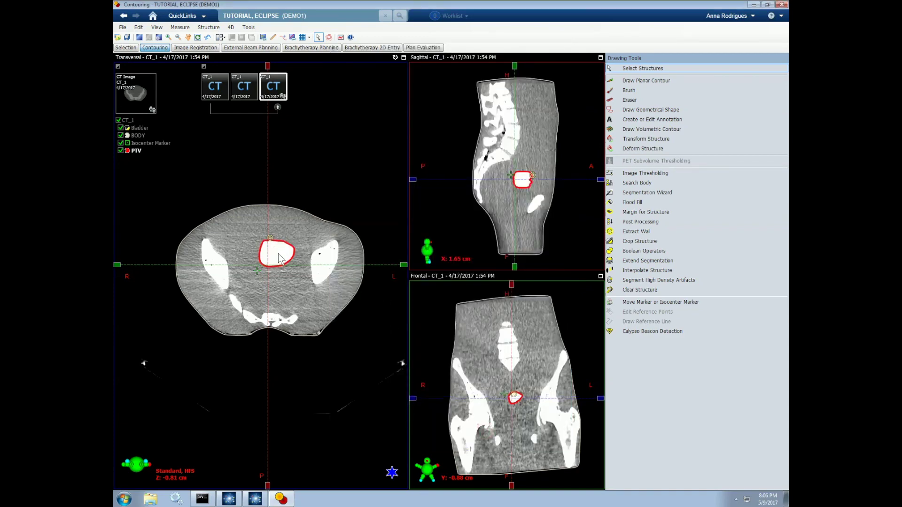
Step: Remove the CT value assignment from the PTV in its structure properties
scroll(278, 259, down, 5)
scroll(277, 259, up, 5)
right_click(132, 150)
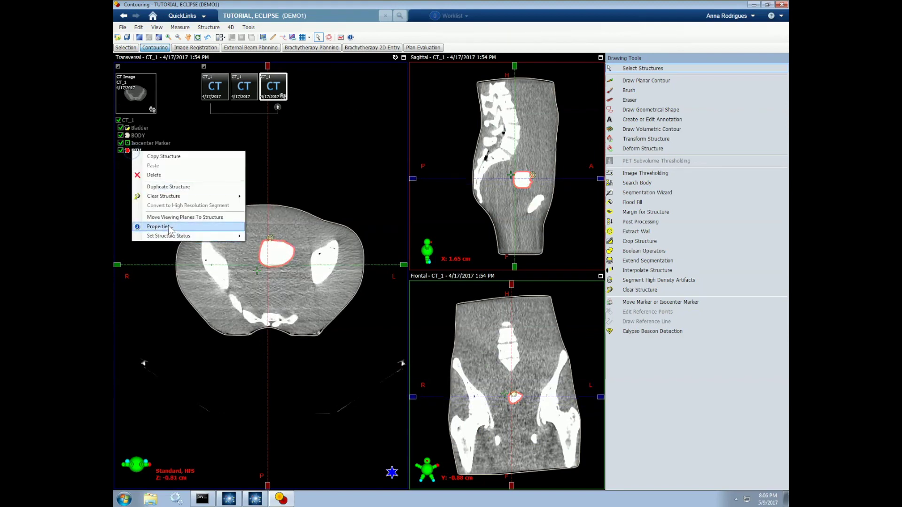
click(168, 228)
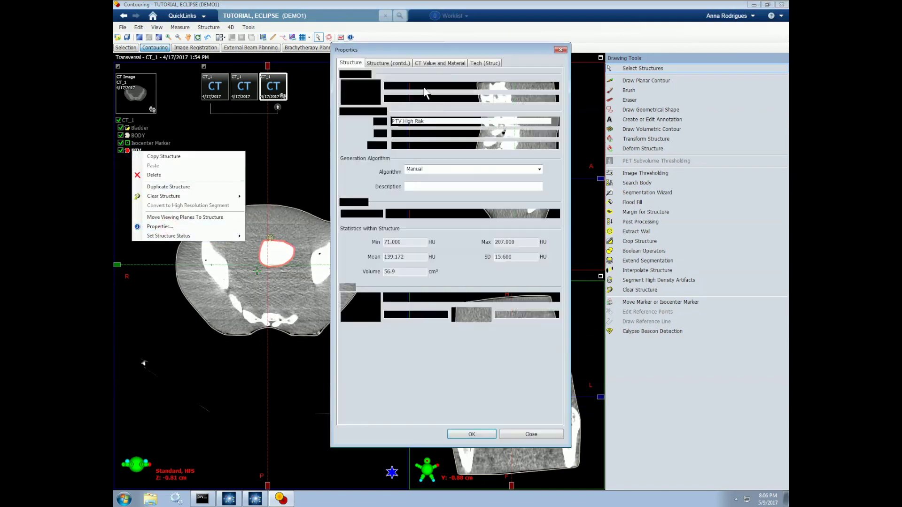
click(429, 63)
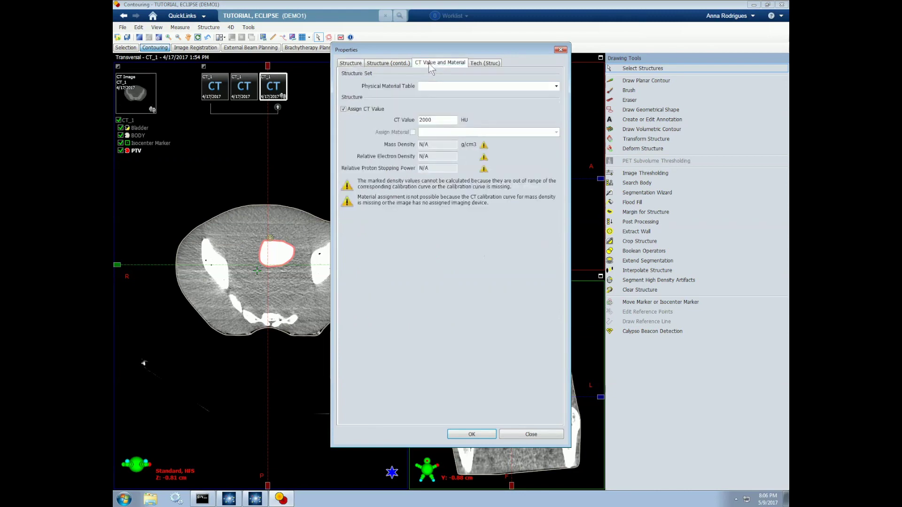
click(357, 109)
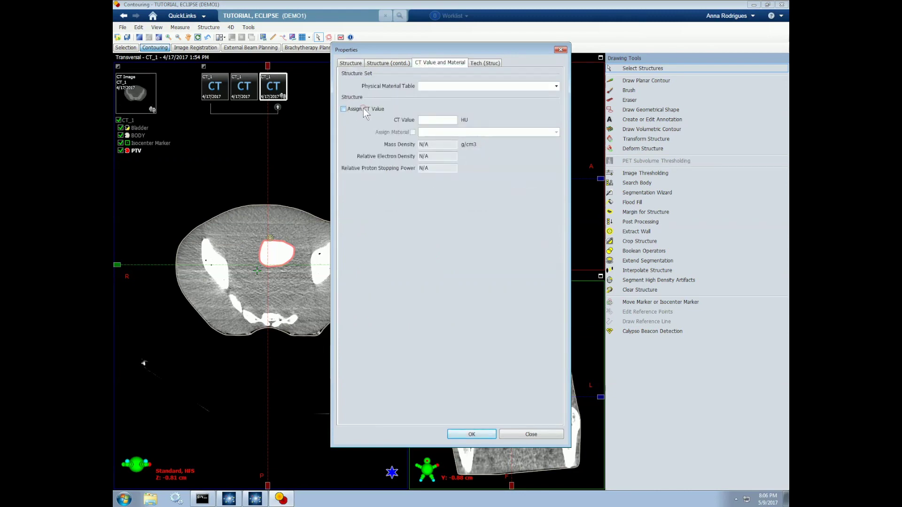
click(472, 434)
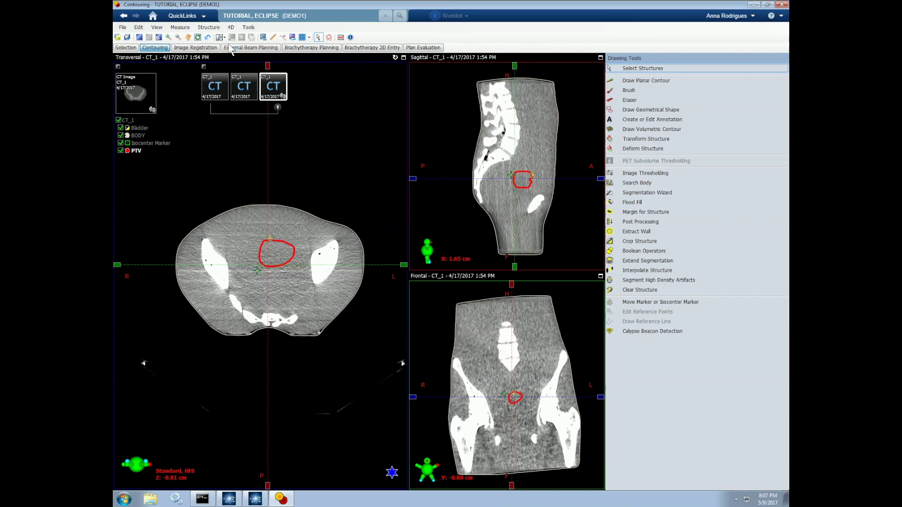
Step: Create a cylindrical phantom image measuring 6 cm in X, 6 cm in Y and 10 cm in Z
click(212, 28)
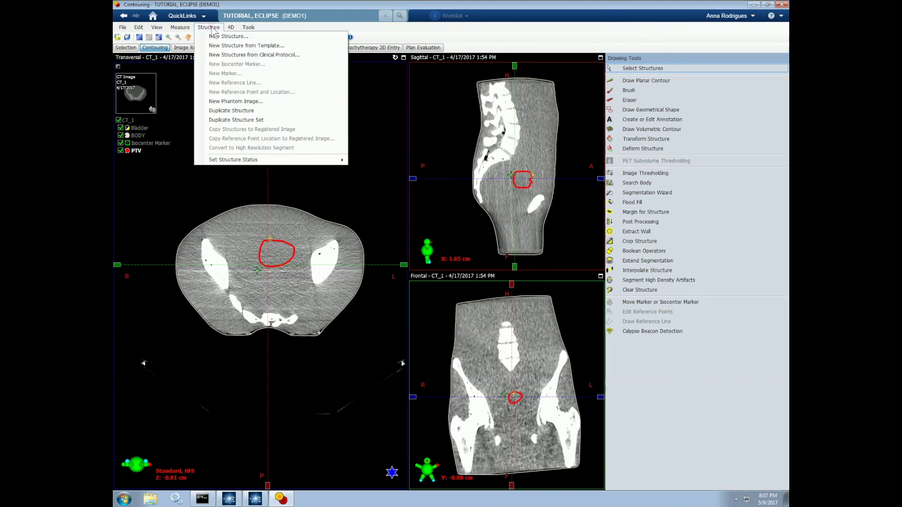
click(274, 101)
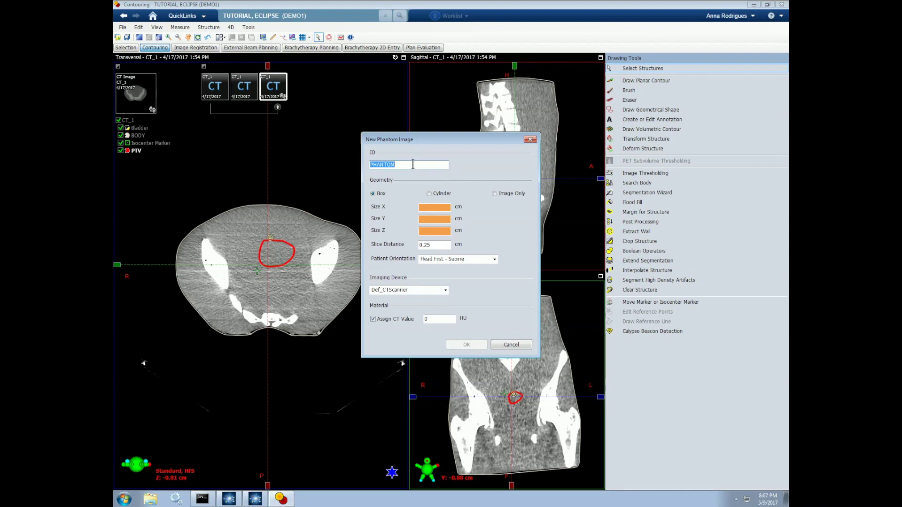
click(429, 194)
click(443, 207)
text(6)
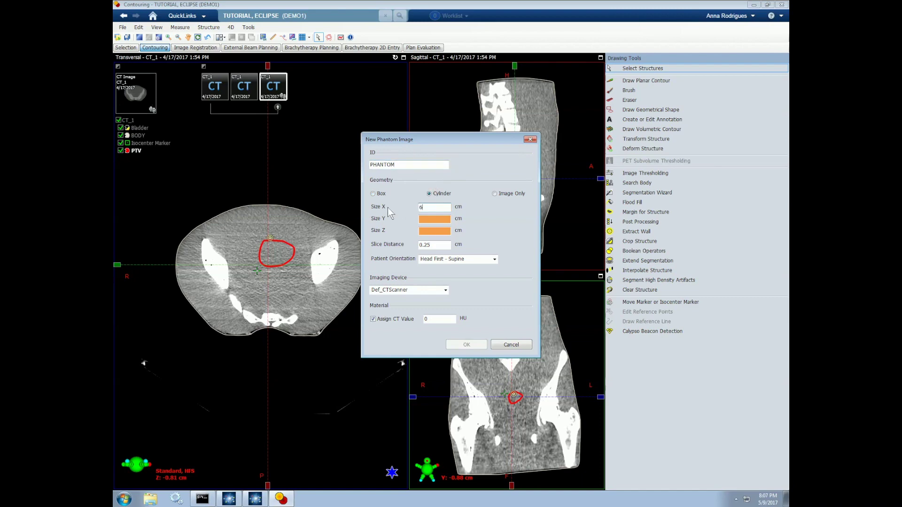
key(Tab)
text(6)
click(441, 231)
text(10)
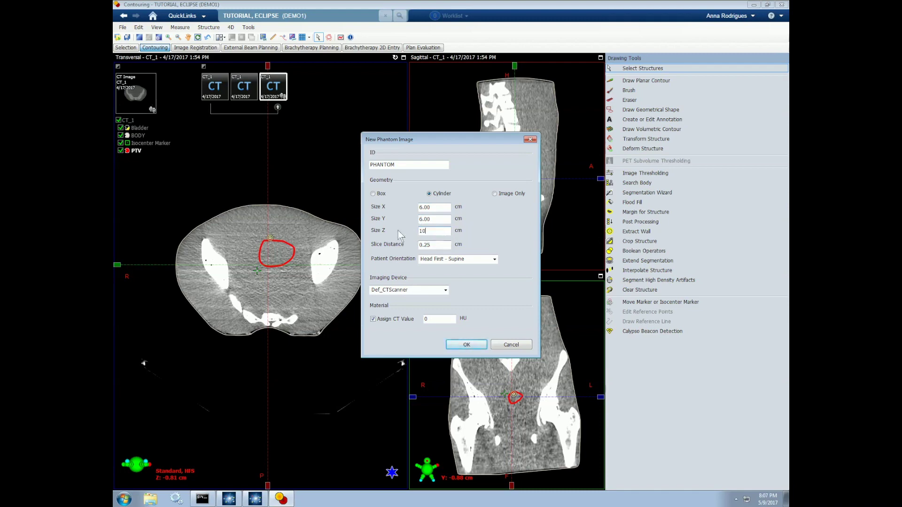
click(440, 245)
click(466, 345)
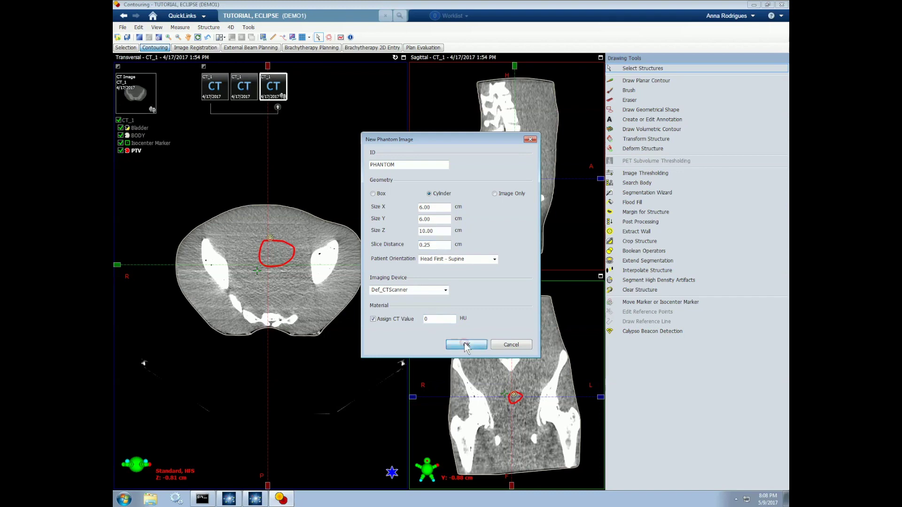